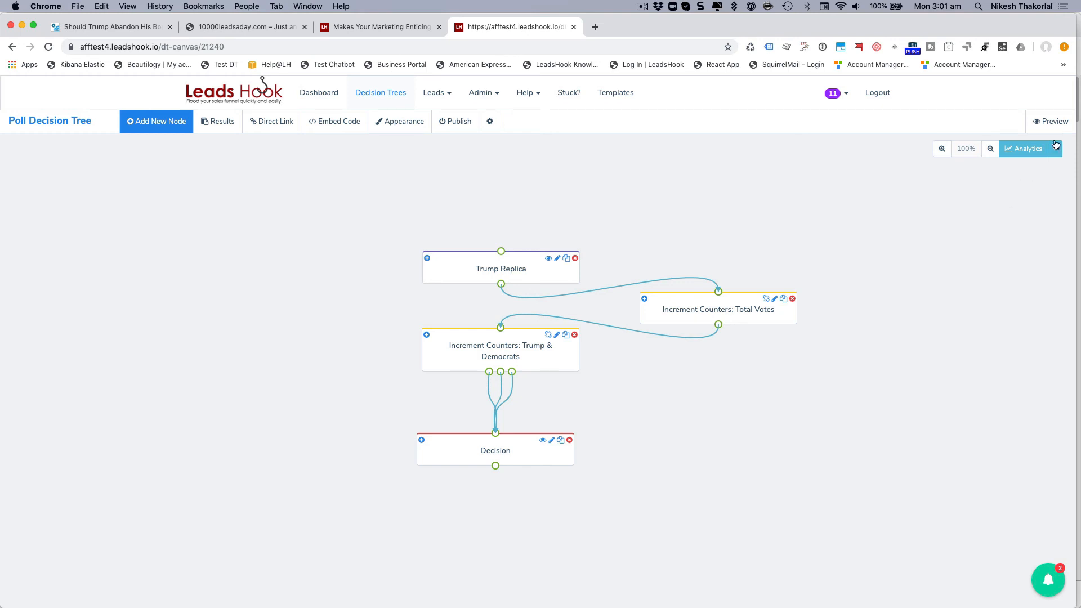
Preview the Poll Decision Tree and return to its node canvas
{"action": "left_click", "coordinate": [1051, 121]}
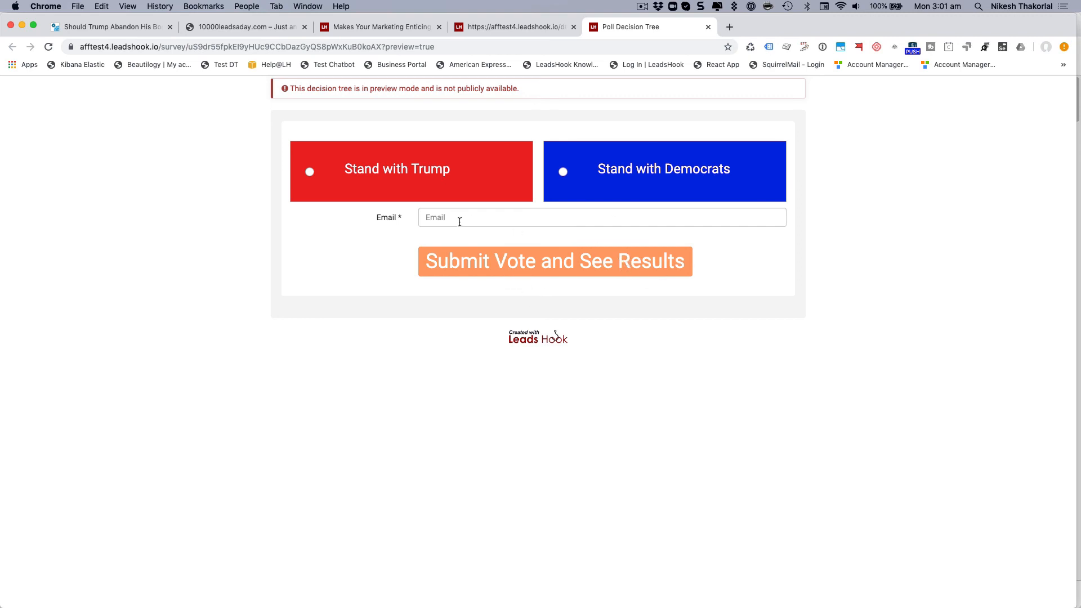
{"action": "left_click", "coordinate": [491, 26]}
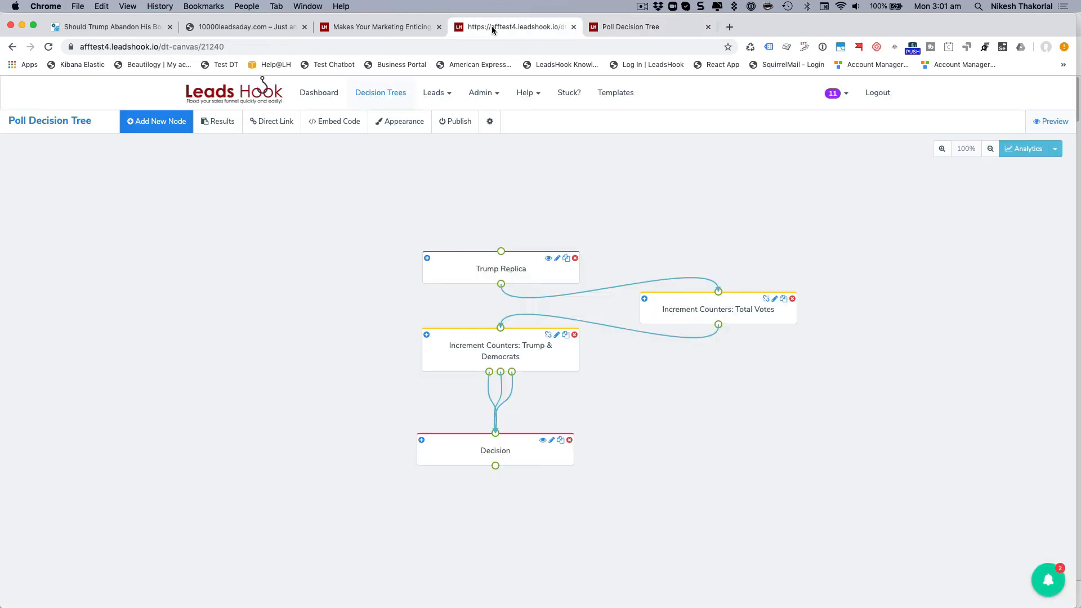
Examine the Trump Replica form node's fields, submit button styling and the HTML source of its Stand with Trump option
{"action": "left_click", "coordinate": [516, 275]}
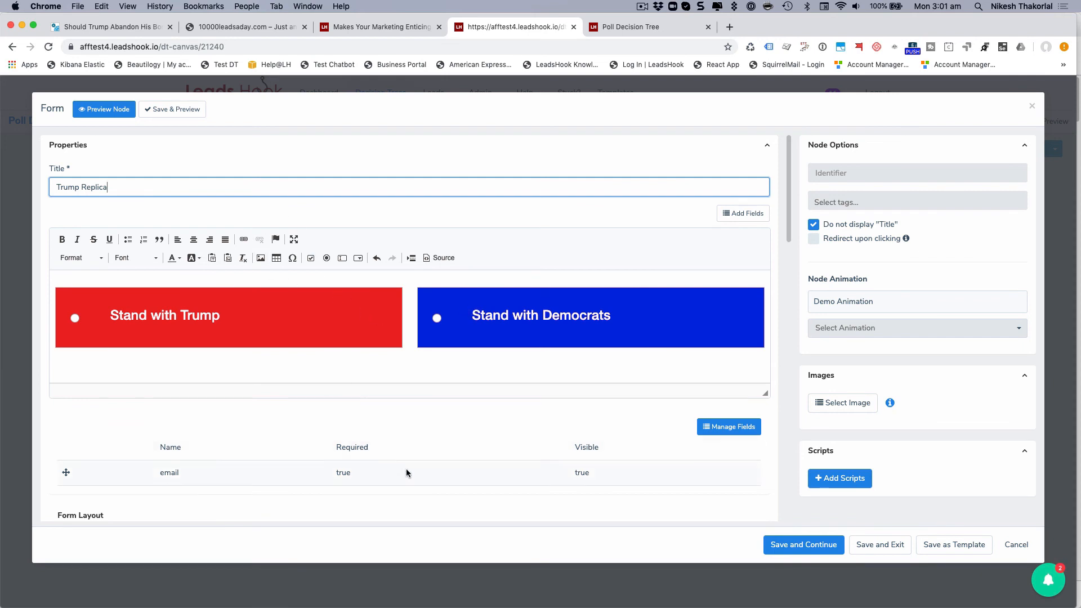
{"action": "scroll", "coordinate": [406, 469], "scroll_direction": "down", "scroll_amount": 10}
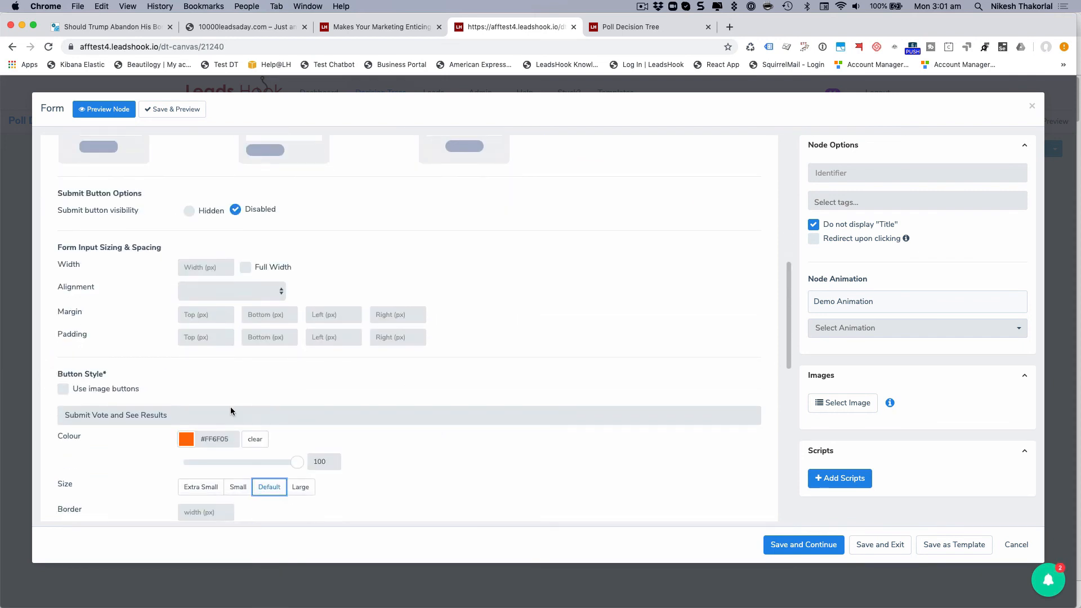
{"action": "scroll", "coordinate": [293, 445], "scroll_direction": "down", "scroll_amount": 6}
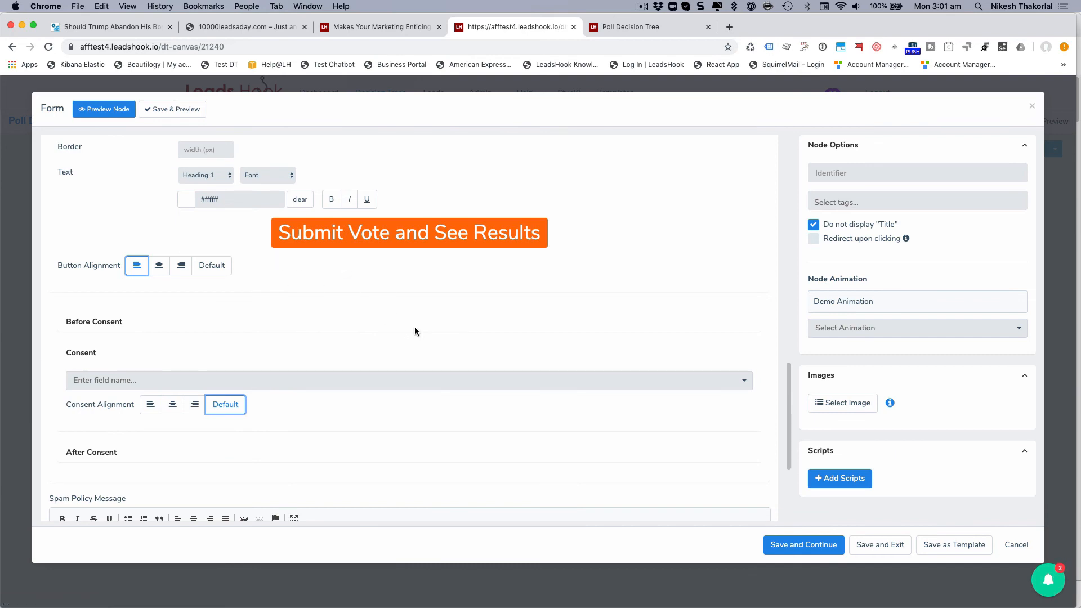
{"action": "scroll", "coordinate": [414, 331], "scroll_direction": "up", "scroll_amount": 15}
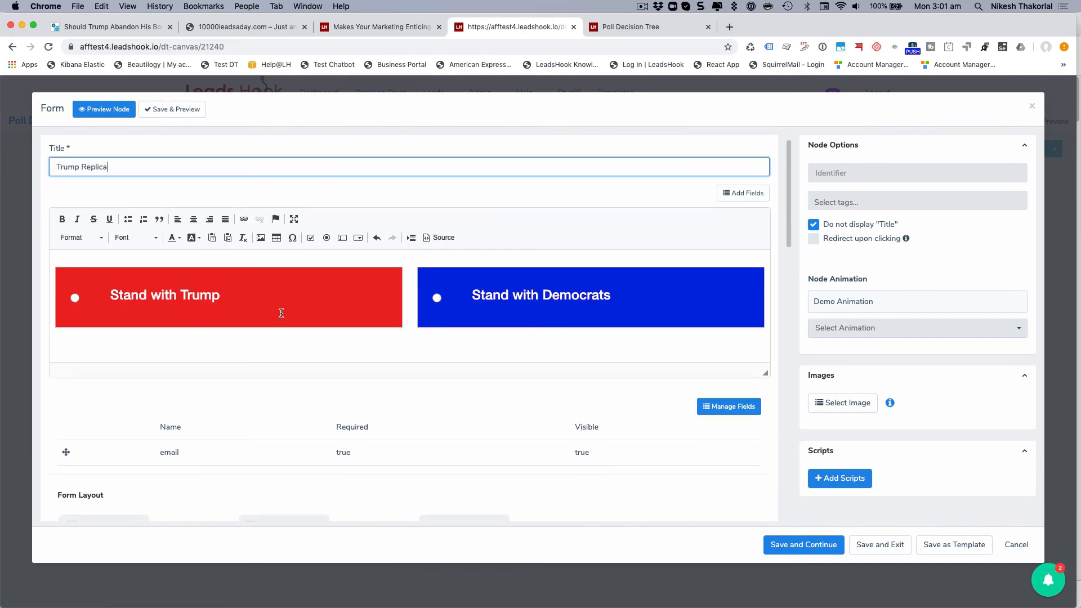
{"action": "left_click", "coordinate": [443, 237]}
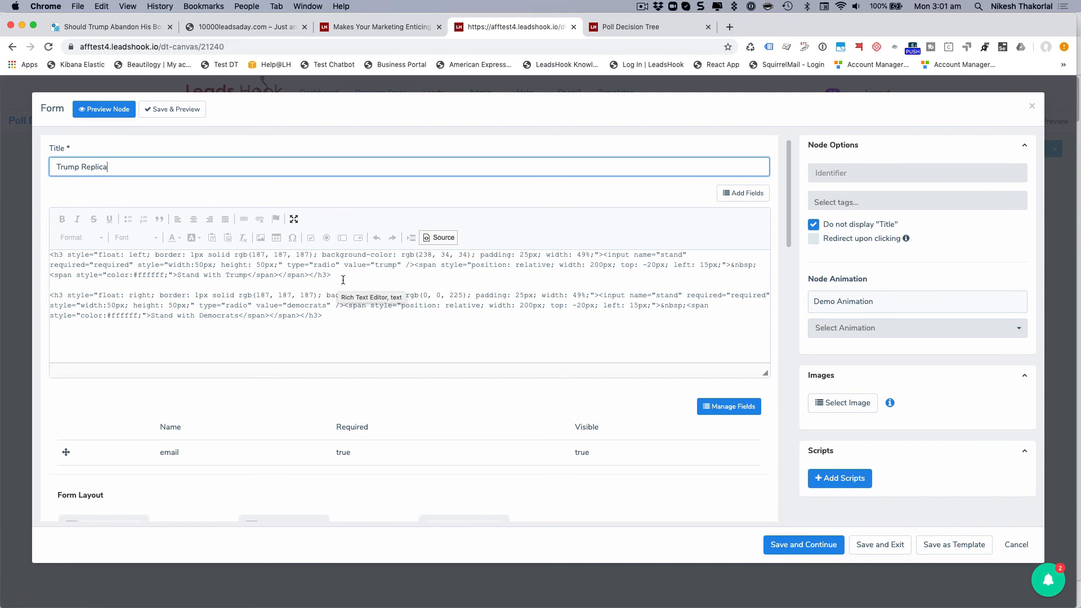
{"action": "left_click_drag", "start_coordinate": [343, 279], "coordinate": [32, 256]}
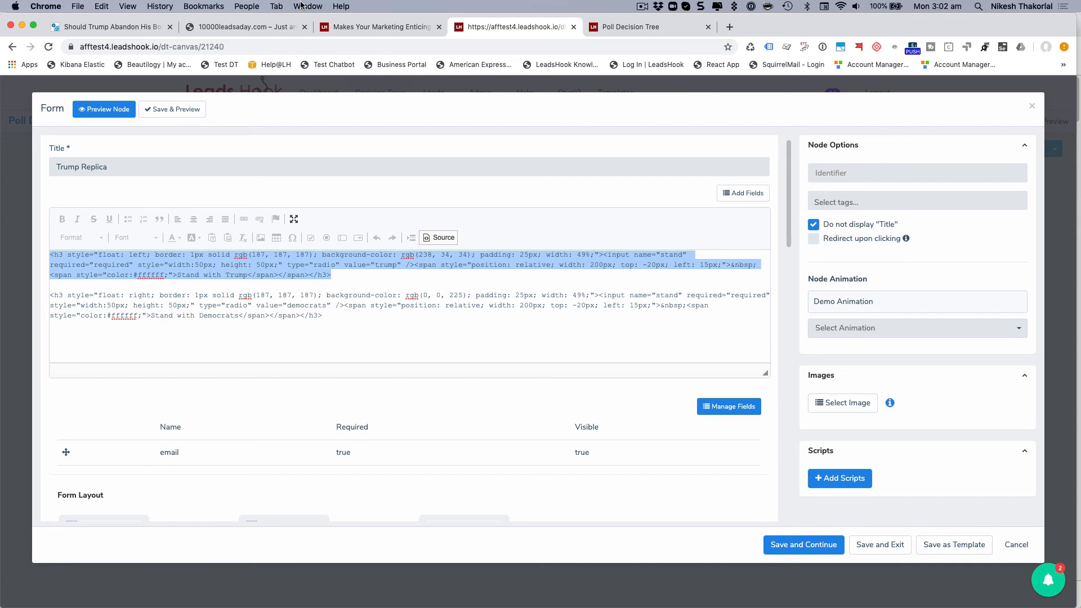
Compare the voting boxes on the conservativemodern.com page with the poll preview, and close the Trump Replica form without saving
{"action": "left_click", "coordinate": [222, 25]}
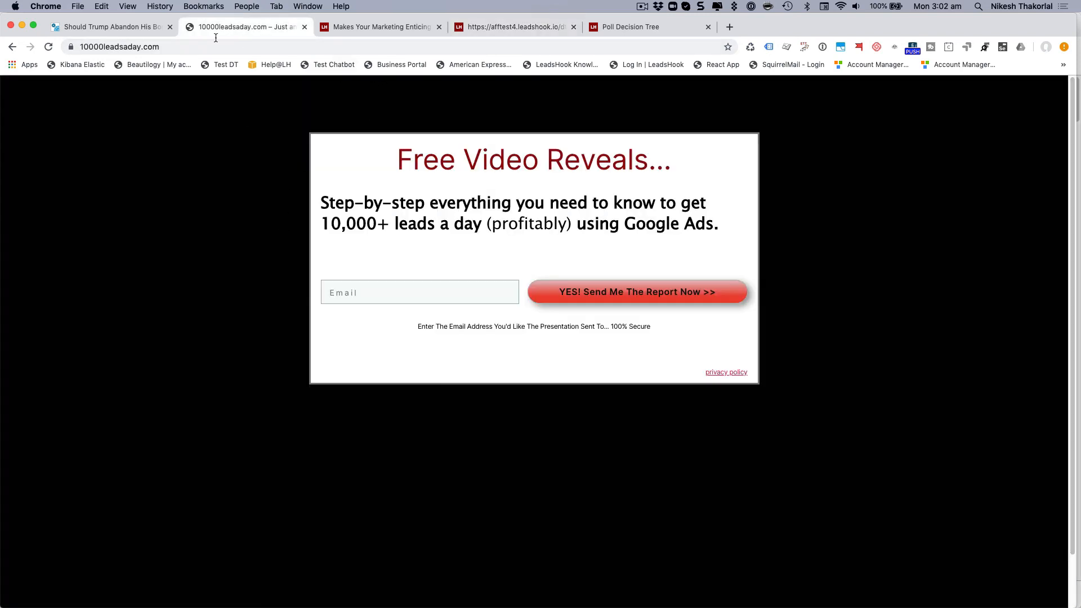
{"action": "left_click", "coordinate": [122, 27]}
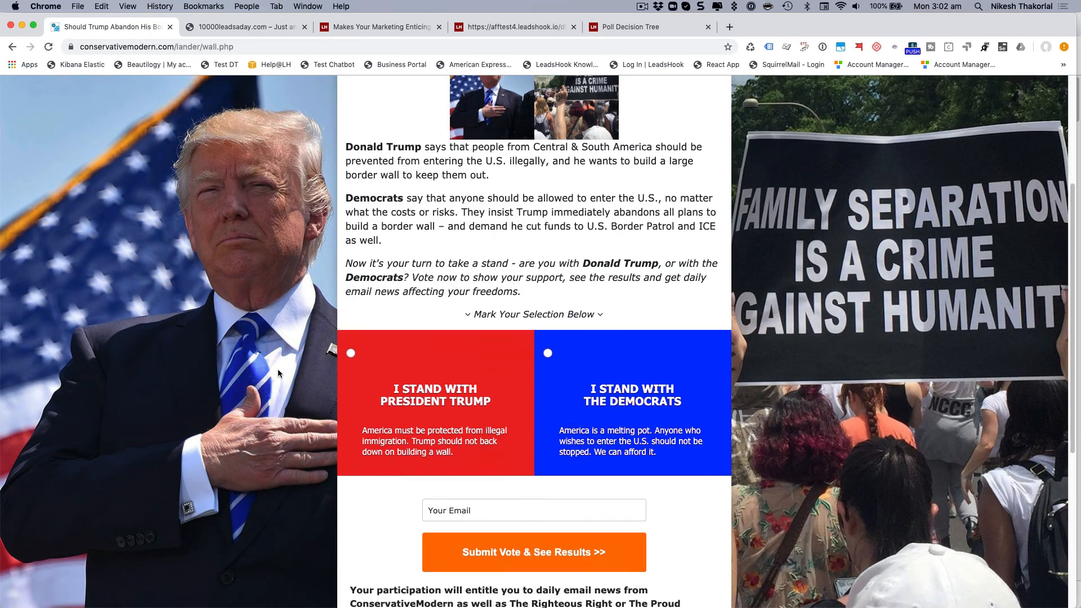
{"action": "scroll", "coordinate": [279, 372], "scroll_direction": "down", "scroll_amount": 2}
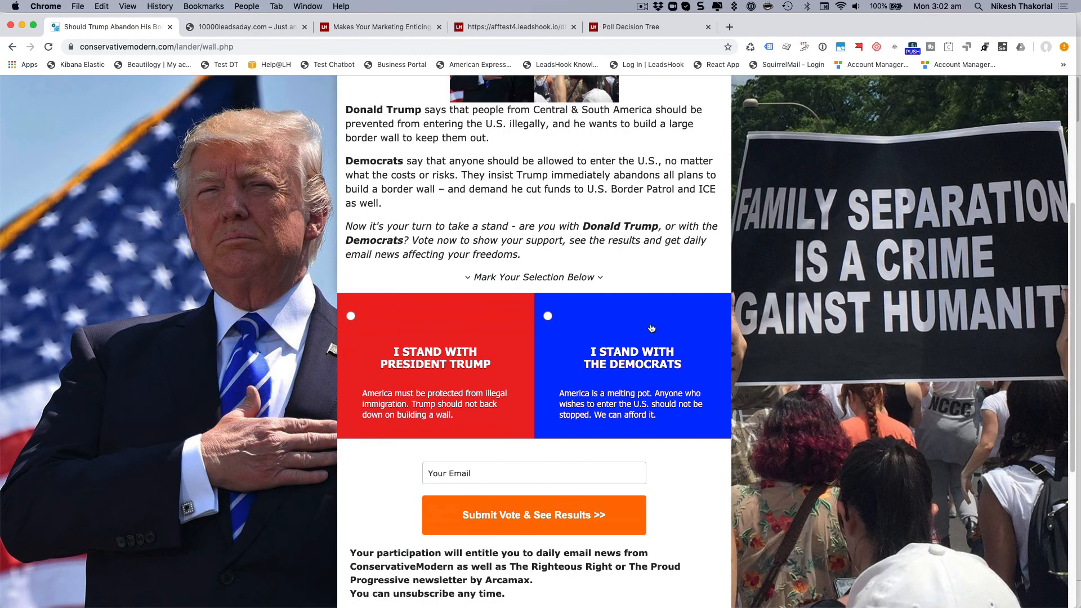
{"action": "scroll", "coordinate": [652, 330], "scroll_direction": "down", "scroll_amount": 1}
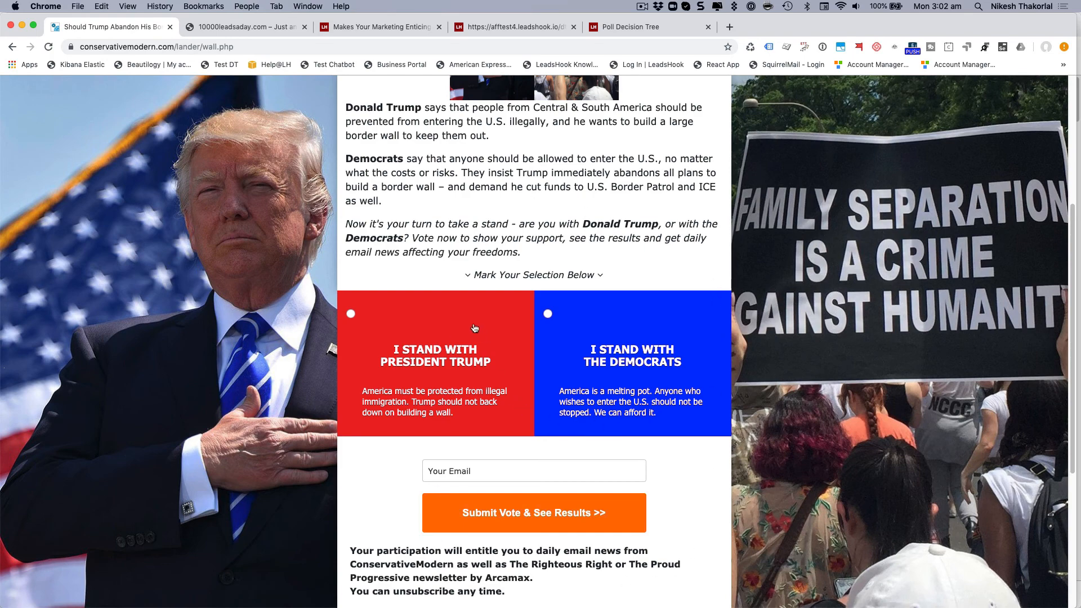
{"action": "left_click", "coordinate": [640, 28]}
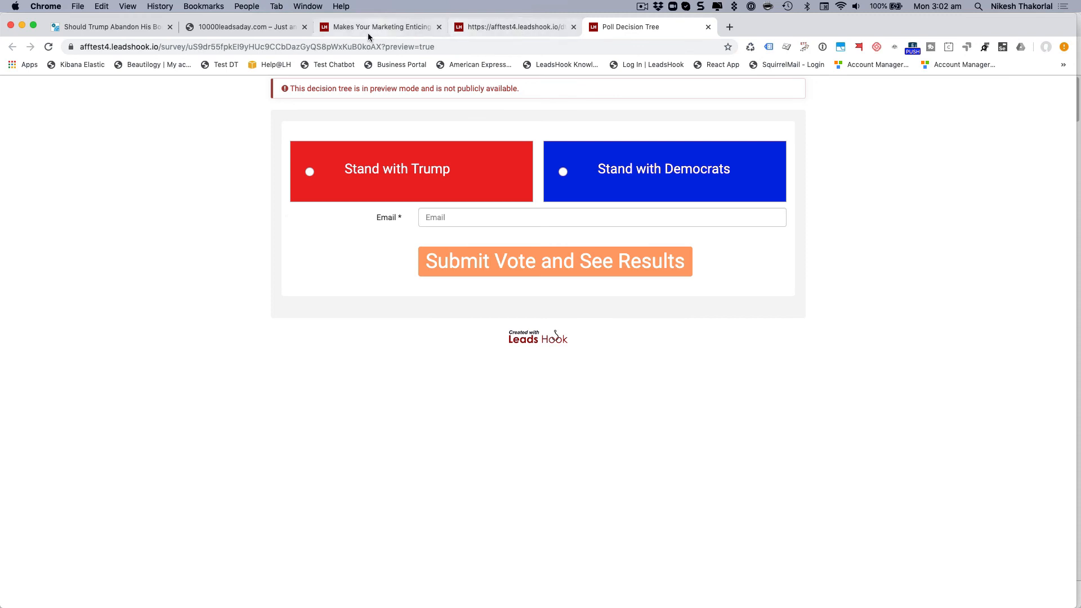
{"action": "left_click", "coordinate": [468, 28]}
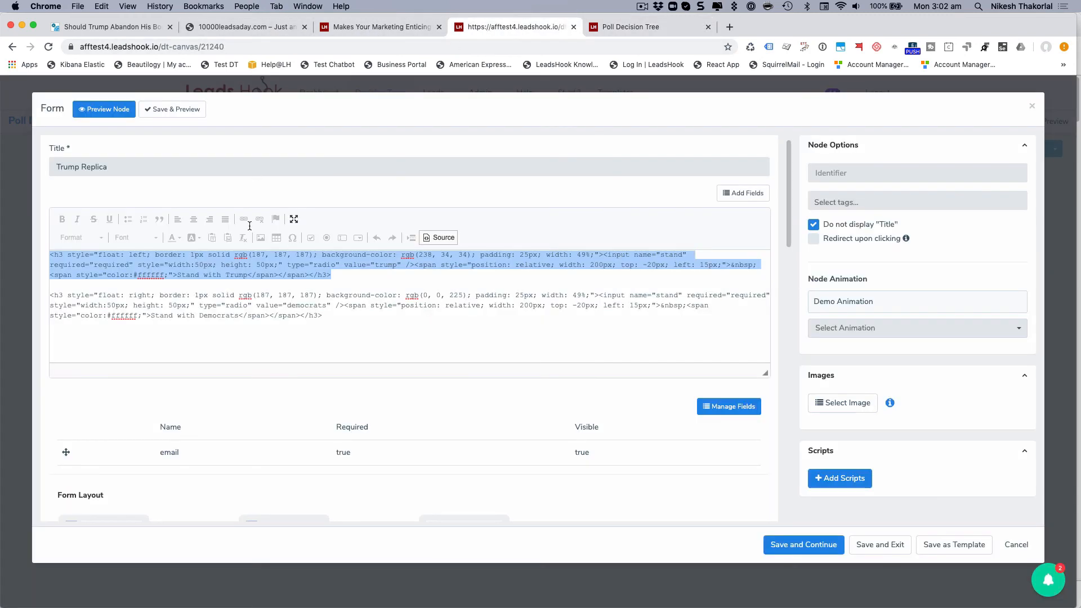
{"action": "left_click", "coordinate": [1018, 544]}
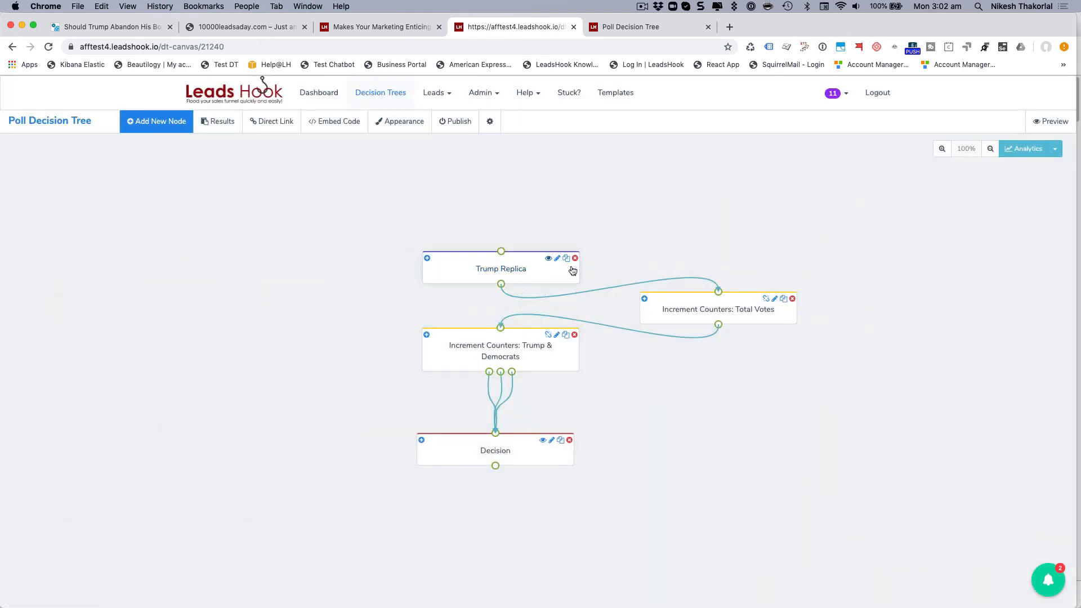
Shift the Trump Replica node slightly up and to the left, and add a new question node above it
{"action": "left_click_drag", "start_coordinate": [560, 272], "coordinate": [549, 256]}
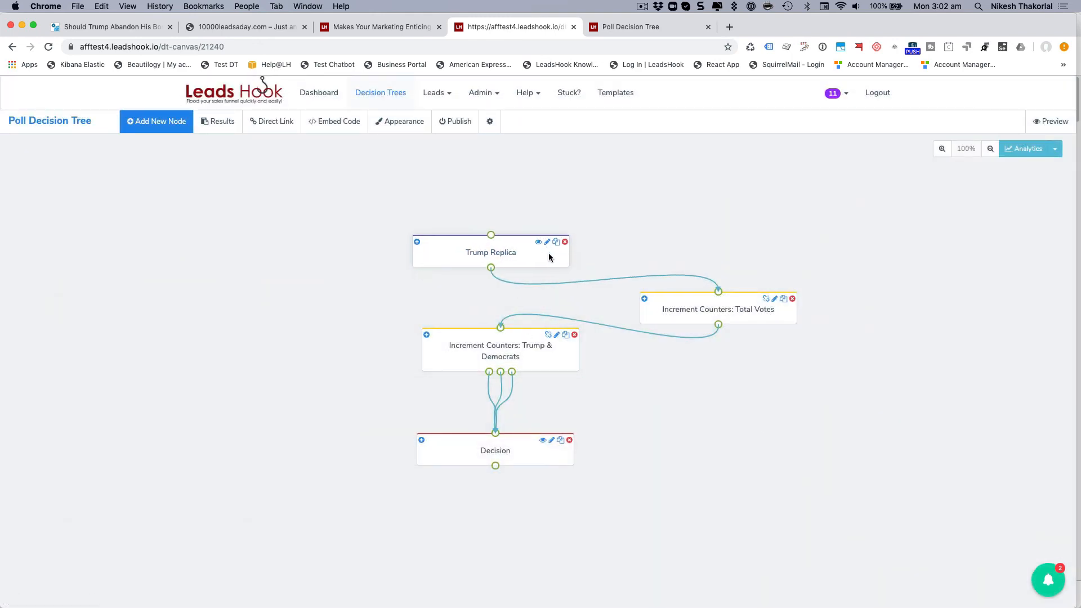
{"action": "left_click", "coordinate": [140, 123]}
{"action": "left_click_drag", "start_coordinate": [103, 231], "coordinate": [407, 194]}
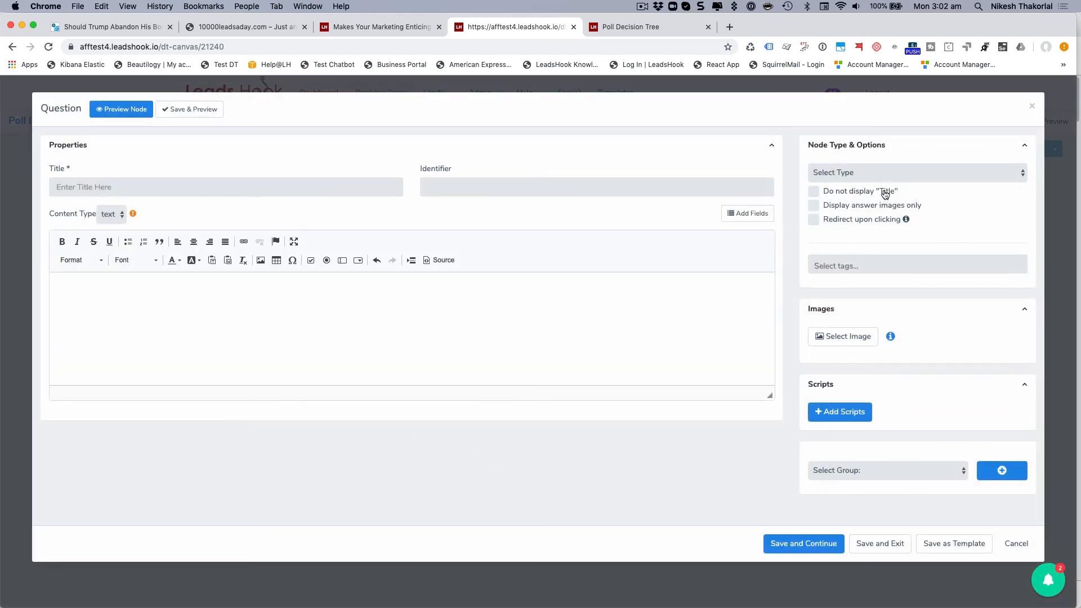
{"action": "left_click", "coordinate": [874, 172]}
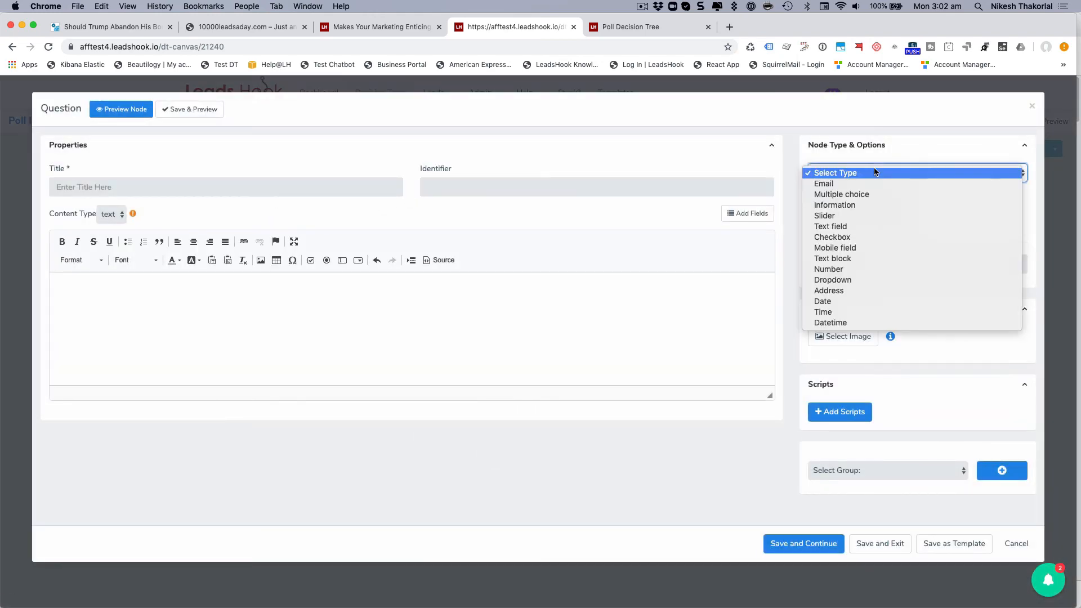
{"action": "left_click", "coordinate": [873, 195]}
{"action": "left_click", "coordinate": [243, 187]}
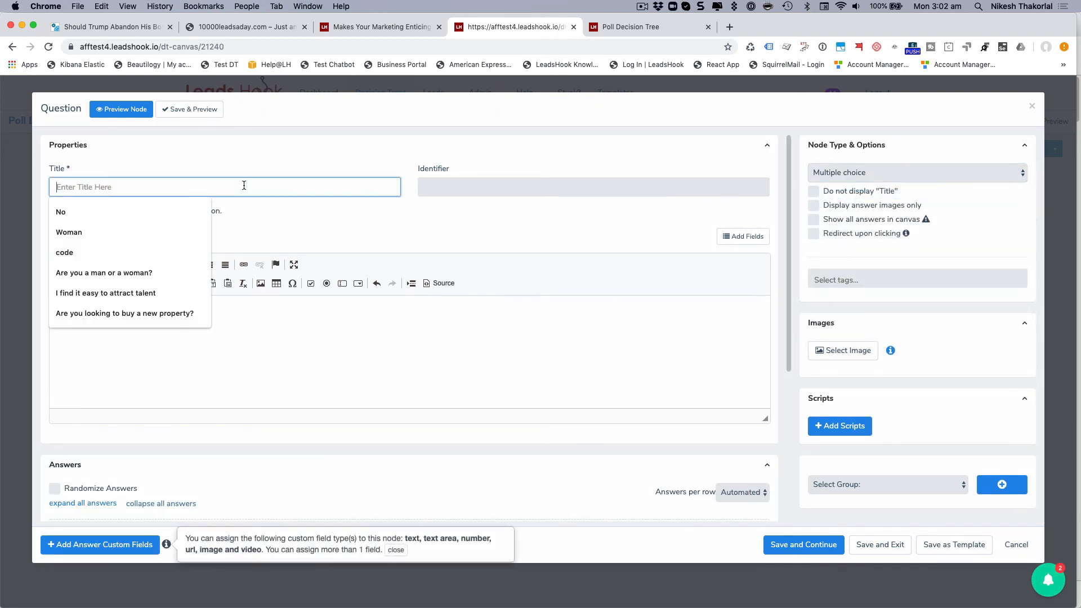
{"action": "left_click", "coordinate": [254, 154]}
{"action": "scroll", "coordinate": [335, 257], "scroll_direction": "down", "scroll_amount": 5}
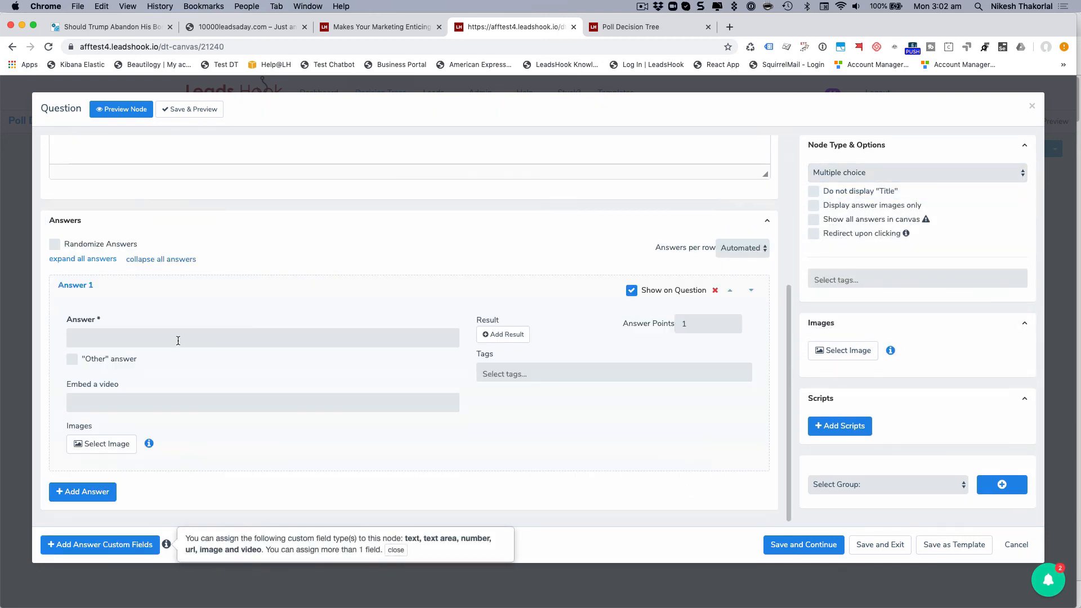
{"action": "left_click", "coordinate": [83, 492]}
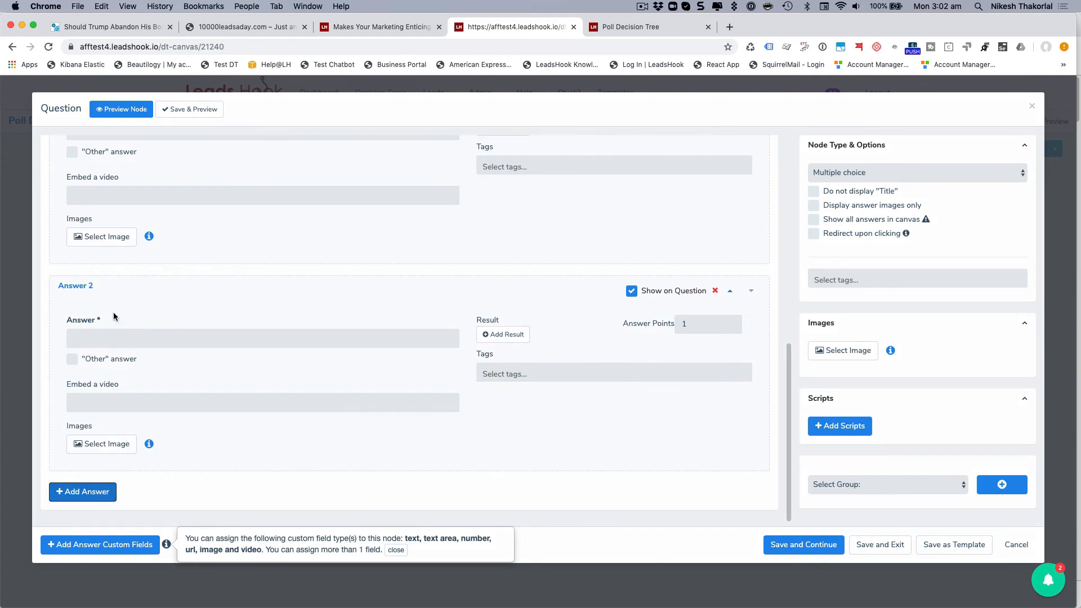
{"action": "scroll", "coordinate": [116, 318], "scroll_direction": "up", "scroll_amount": 3}
{"action": "scroll", "coordinate": [131, 335], "scroll_direction": "down", "scroll_amount": 3}
{"action": "scroll", "coordinate": [178, 357], "scroll_direction": "up", "scroll_amount": 3}
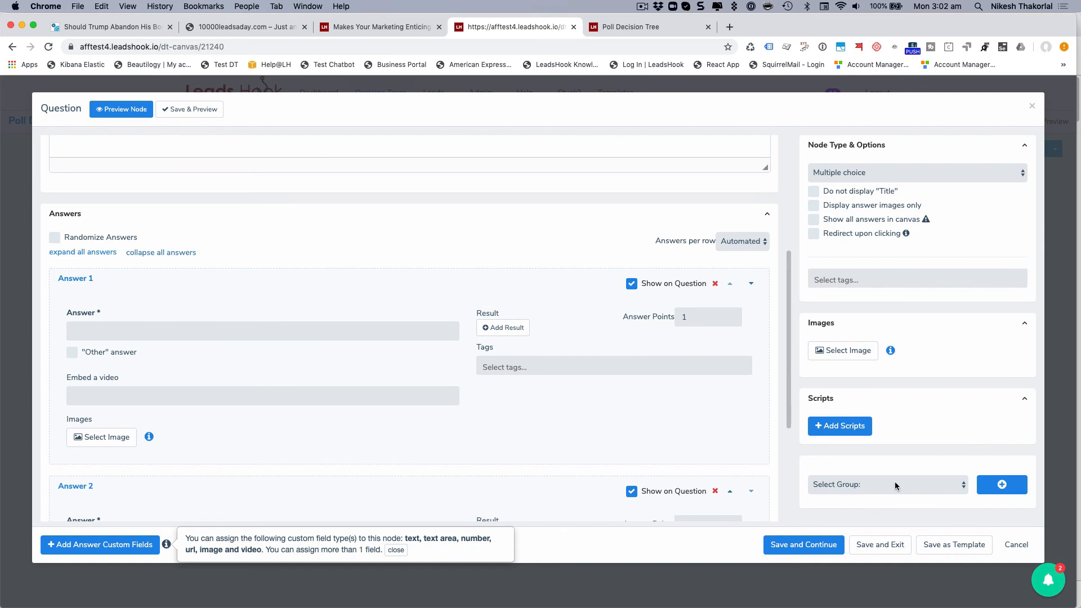
{"action": "left_click", "coordinate": [1017, 545]}
Reposition the Blank question node and connect its output to the Trump Replica node
{"action": "left_click", "coordinate": [513, 164]}
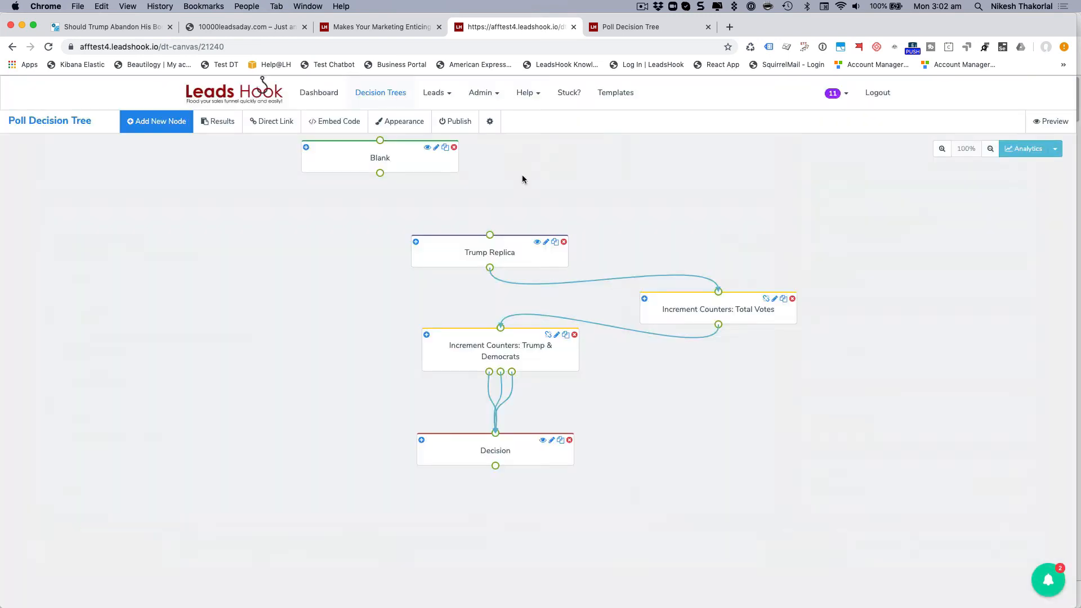
{"action": "mouse_move", "coordinate": [430, 161]}
{"action": "left_mouse_down"}
{"action": "mouse_move", "coordinate": [420, 197]}
{"action": "mouse_move", "coordinate": [494, 244]}
{"action": "left_mouse_up"}
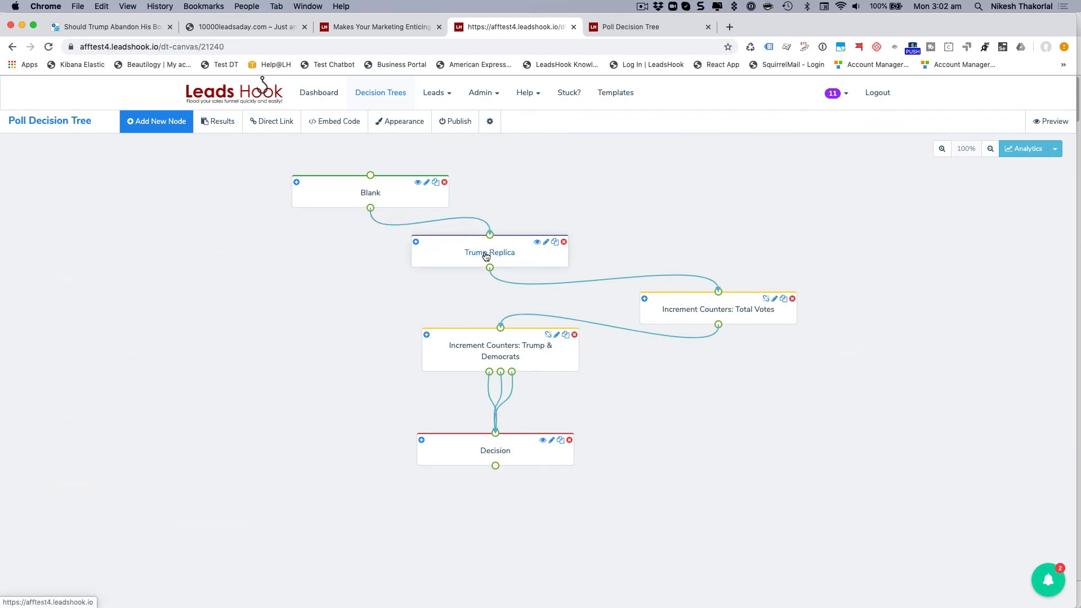
Look over the Trump Replica form and the original voting page, and return to the decision tree canvas
{"action": "double_click", "coordinate": [485, 253]}
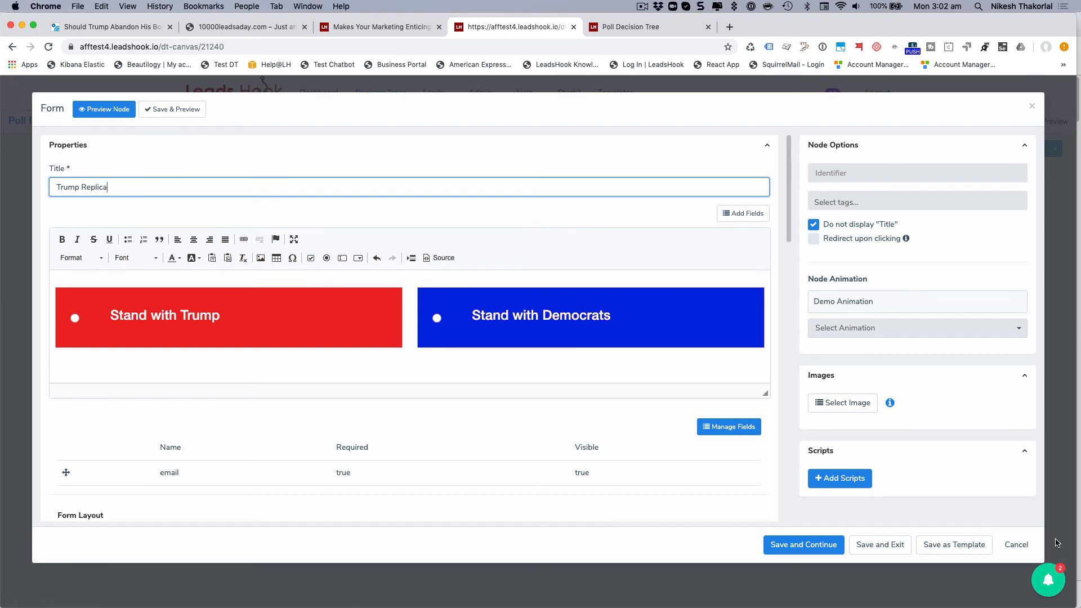
{"action": "left_click", "coordinate": [1016, 544]}
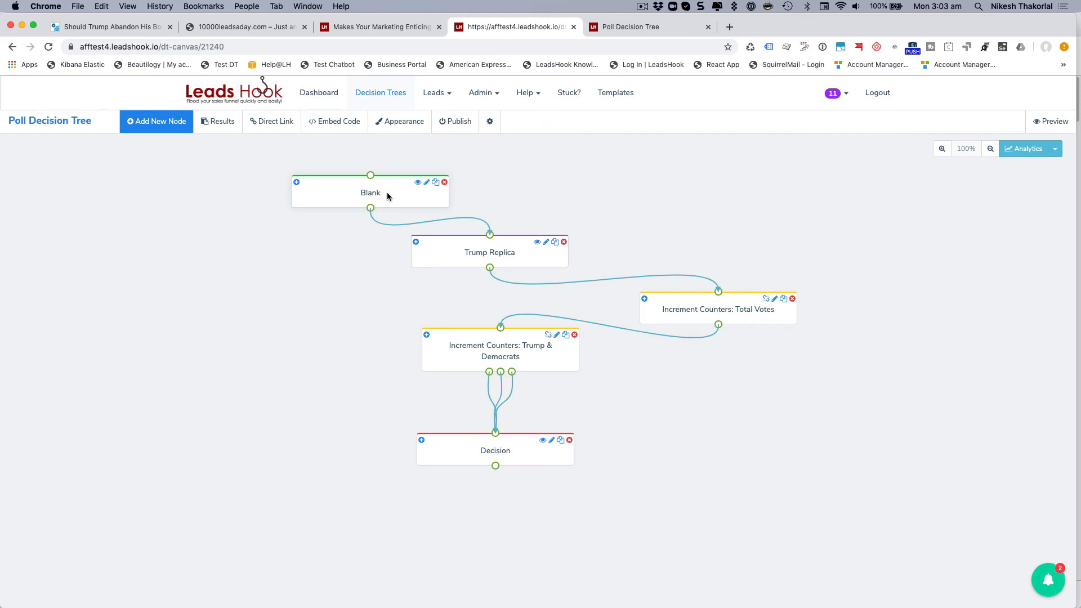
{"action": "left_click", "coordinate": [139, 30]}
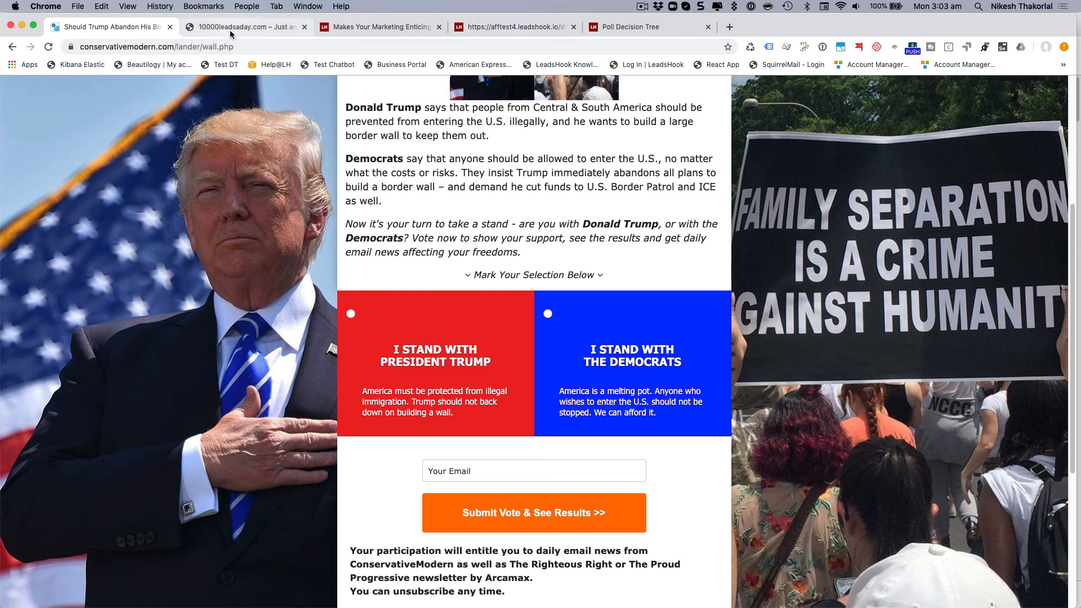
{"action": "left_click", "coordinate": [508, 26]}
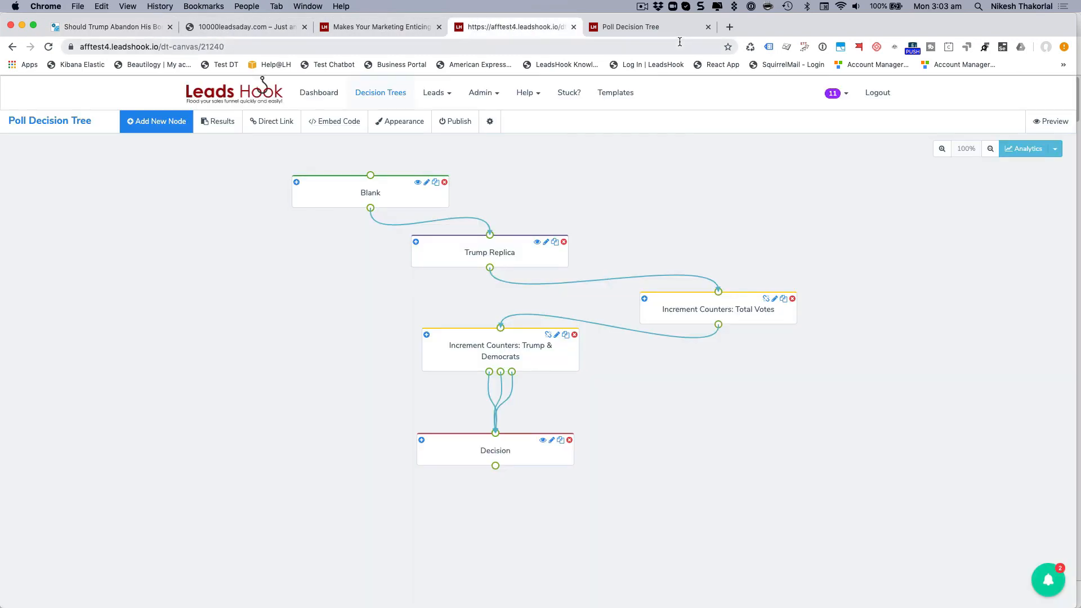
{"action": "left_click", "coordinate": [653, 28]}
{"action": "left_click", "coordinate": [495, 26]}
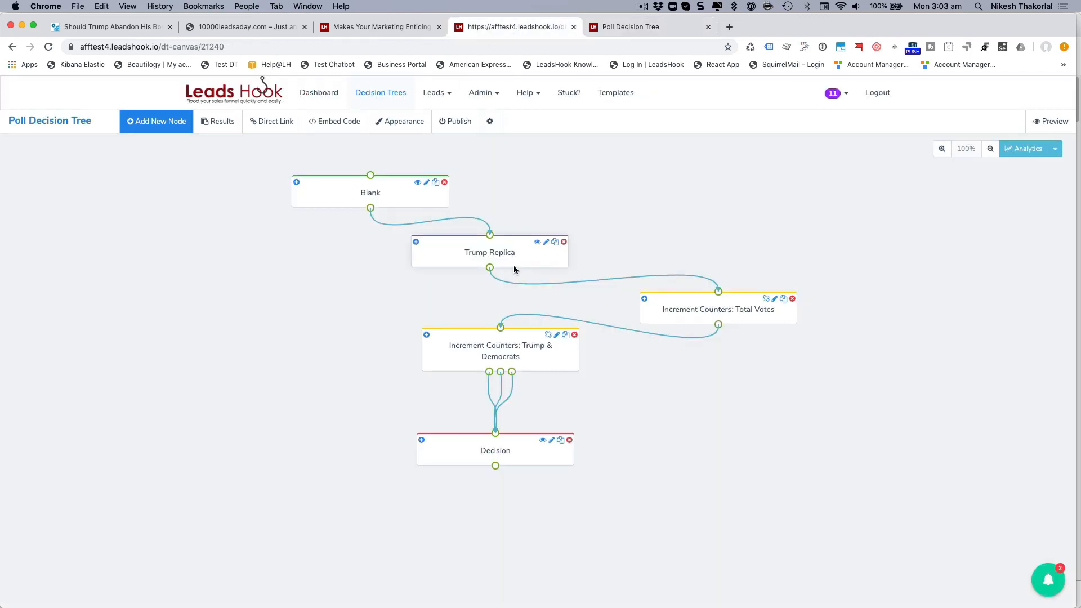
Examine the radio input name, label text and text colour in the Trump Replica form's HTML source, and view the poll preview
{"action": "left_click", "coordinate": [497, 256]}
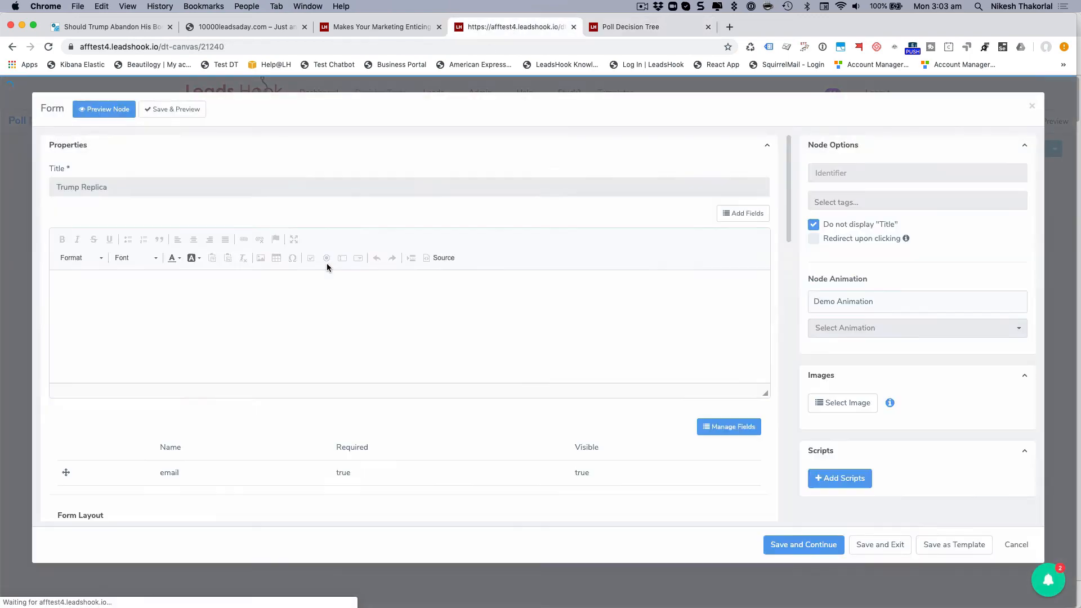
{"action": "left_click", "coordinate": [441, 259]}
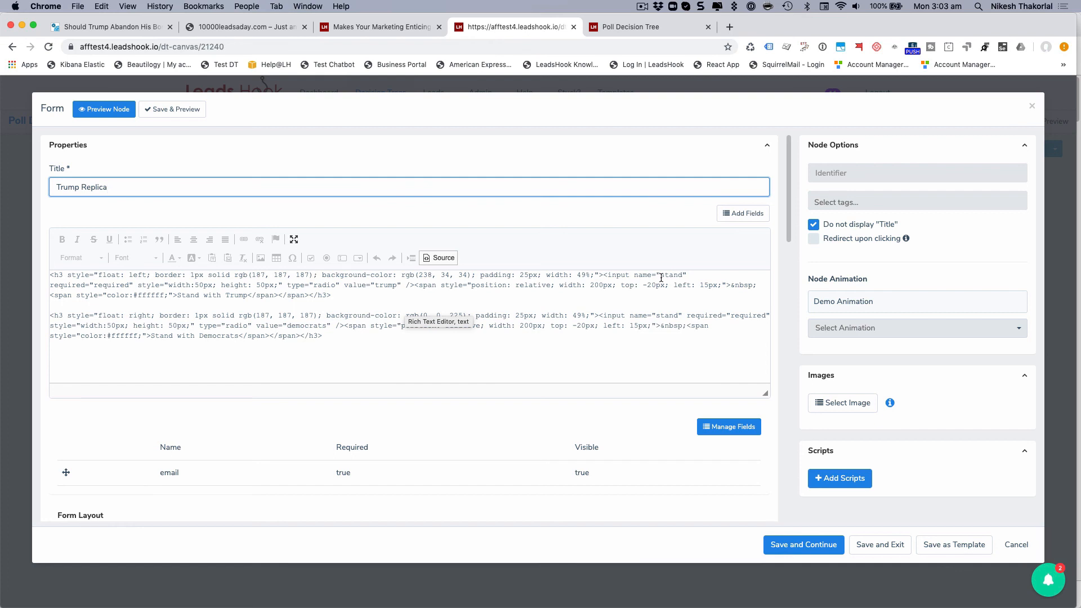
{"action": "left_click_drag", "start_coordinate": [683, 276], "coordinate": [660, 277]}
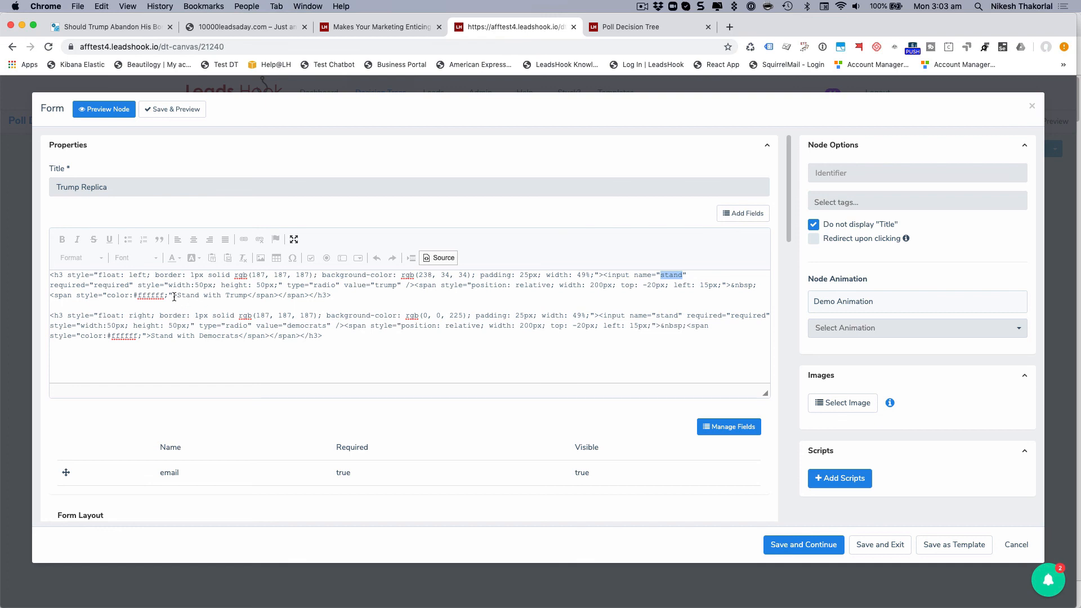
{"action": "left_click_drag", "start_coordinate": [177, 295], "coordinate": [247, 300]}
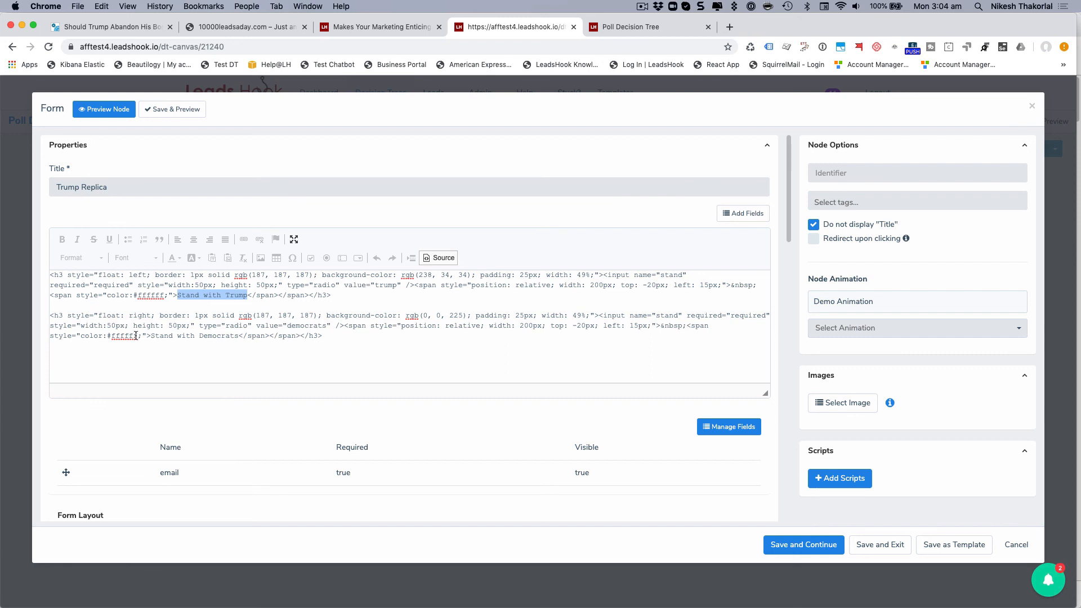
{"action": "left_click_drag", "start_coordinate": [136, 336], "coordinate": [112, 336]}
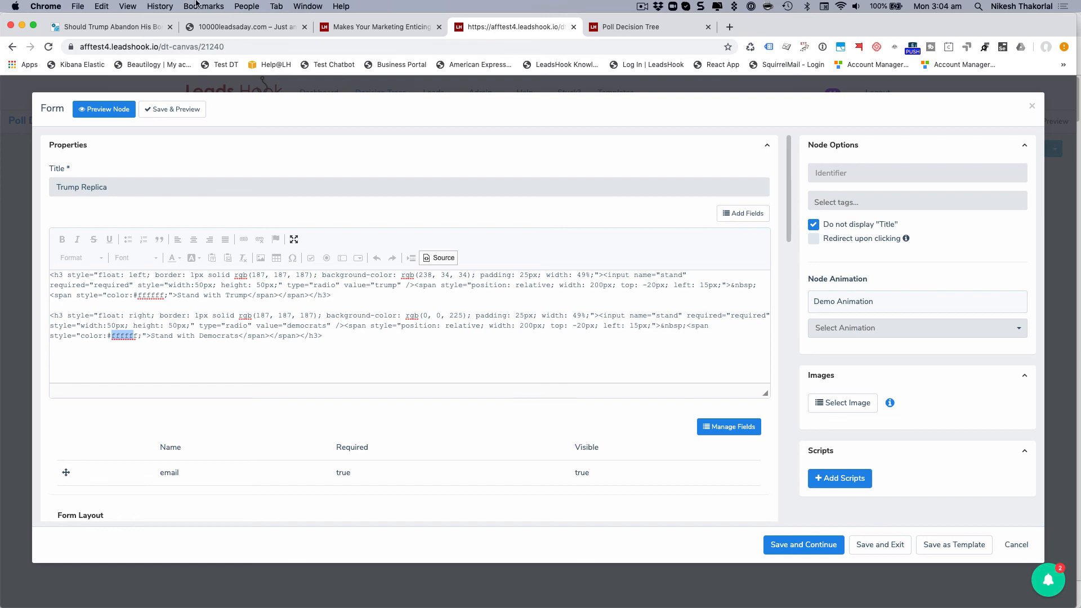
{"action": "left_click", "coordinate": [625, 27]}
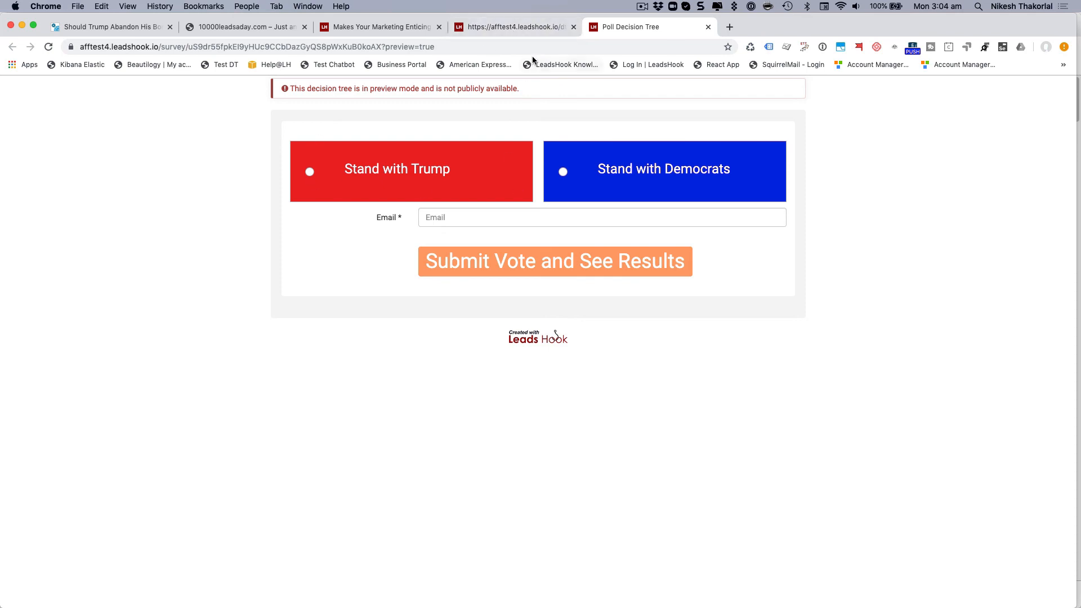
Return the Trump Replica form content from HTML source to visual view, and examine the submit button's text and style settings
{"action": "left_click", "coordinate": [508, 27]}
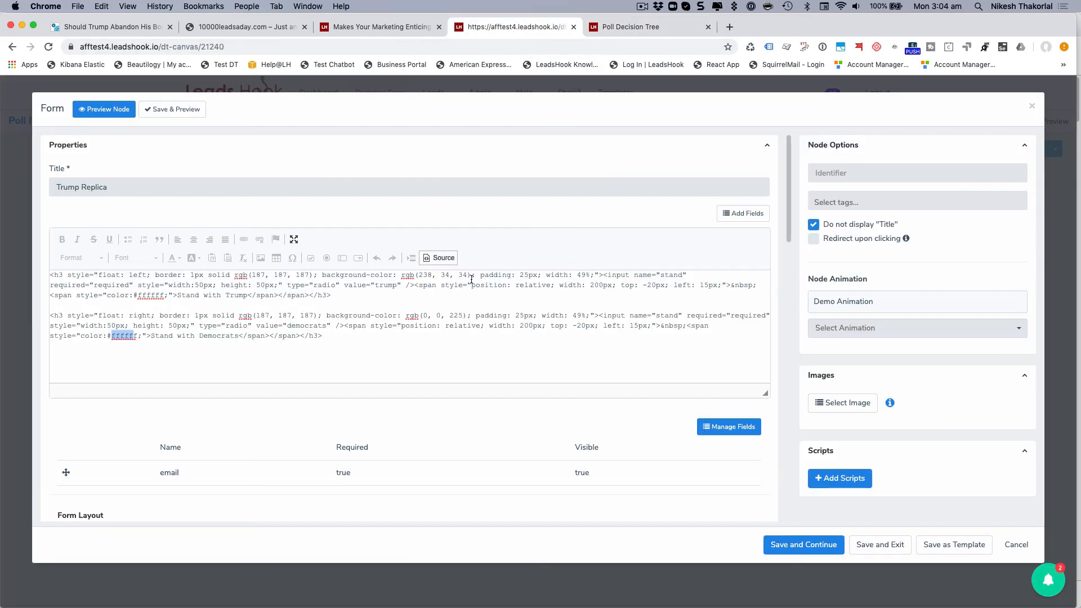
{"action": "left_click", "coordinate": [437, 259]}
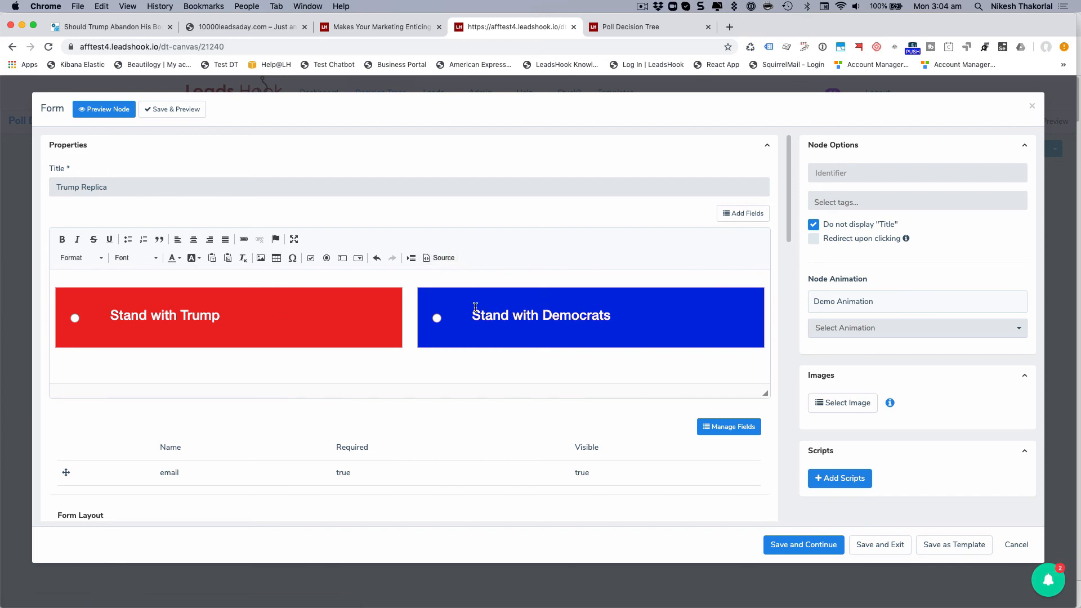
{"action": "scroll", "coordinate": [572, 338], "scroll_direction": "down", "scroll_amount": 15}
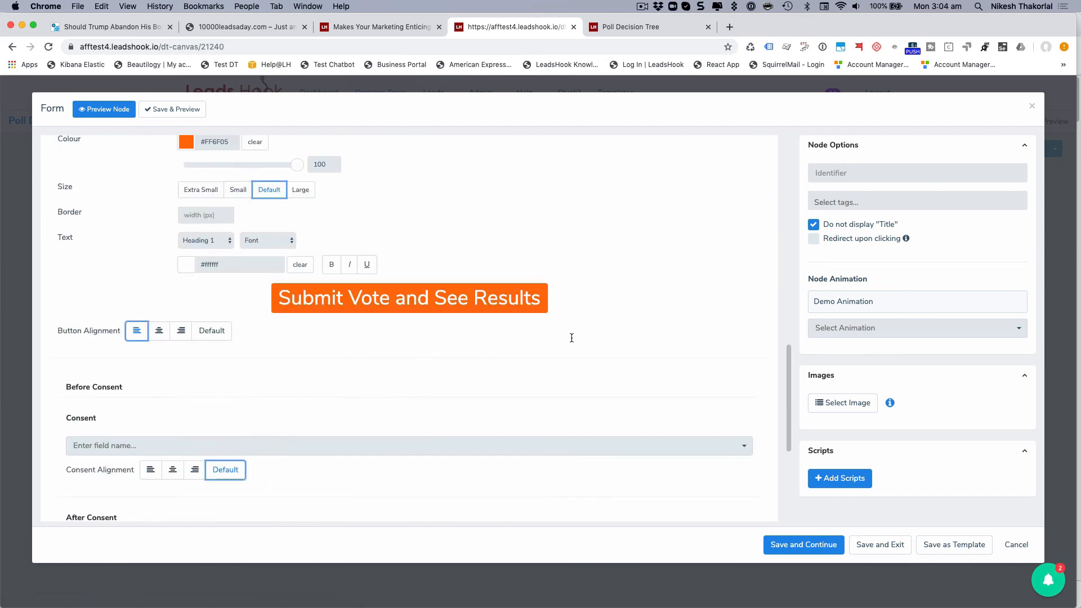
{"action": "scroll", "coordinate": [344, 299], "scroll_direction": "up", "scroll_amount": 4}
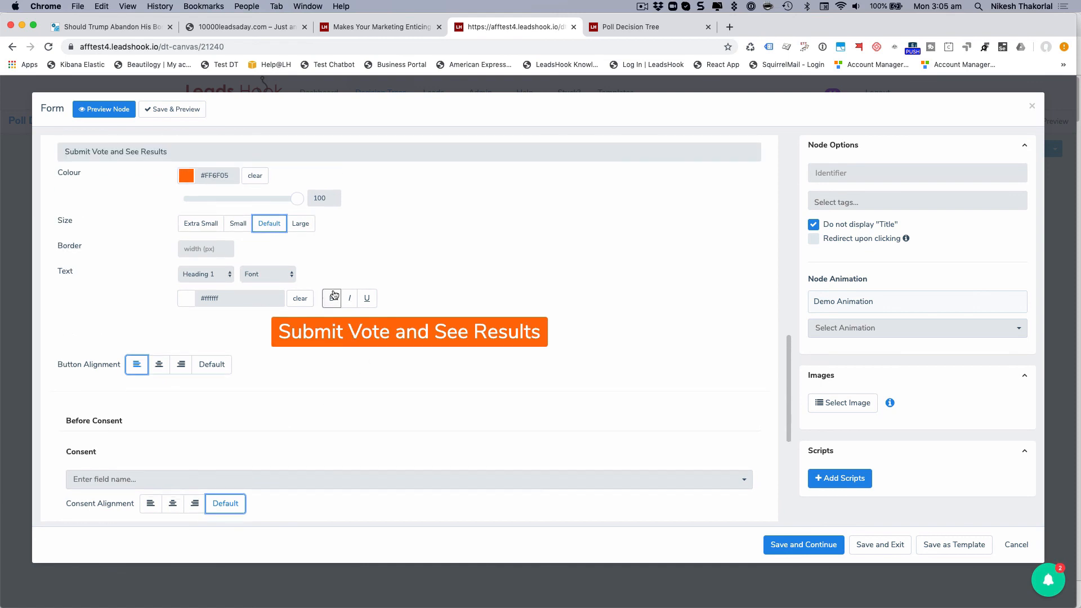
{"action": "left_click_drag", "start_coordinate": [206, 287], "coordinate": [35, 271]}
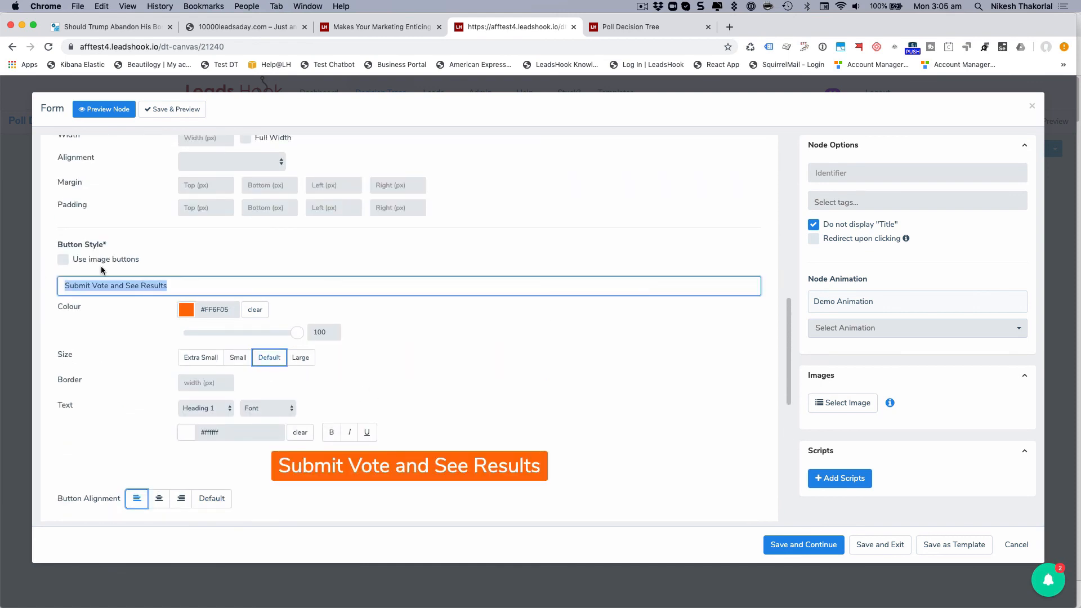
{"action": "left_click", "coordinate": [246, 268]}
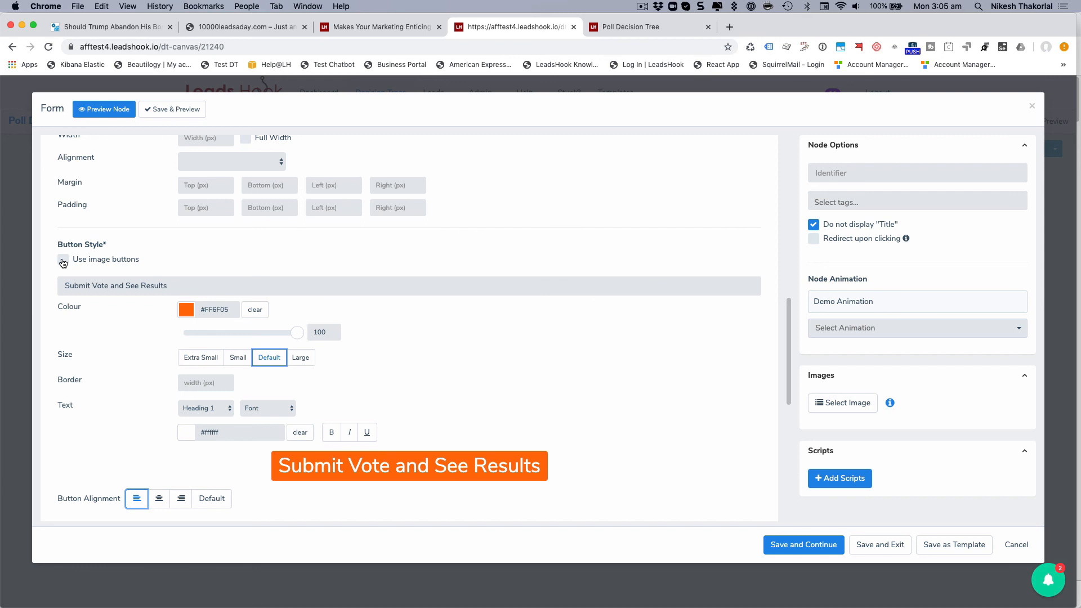
Turn on the image button option for the form's submit button to view its setting, and turn it back off
{"action": "scroll", "coordinate": [338, 428], "scroll_direction": "down", "scroll_amount": 1}
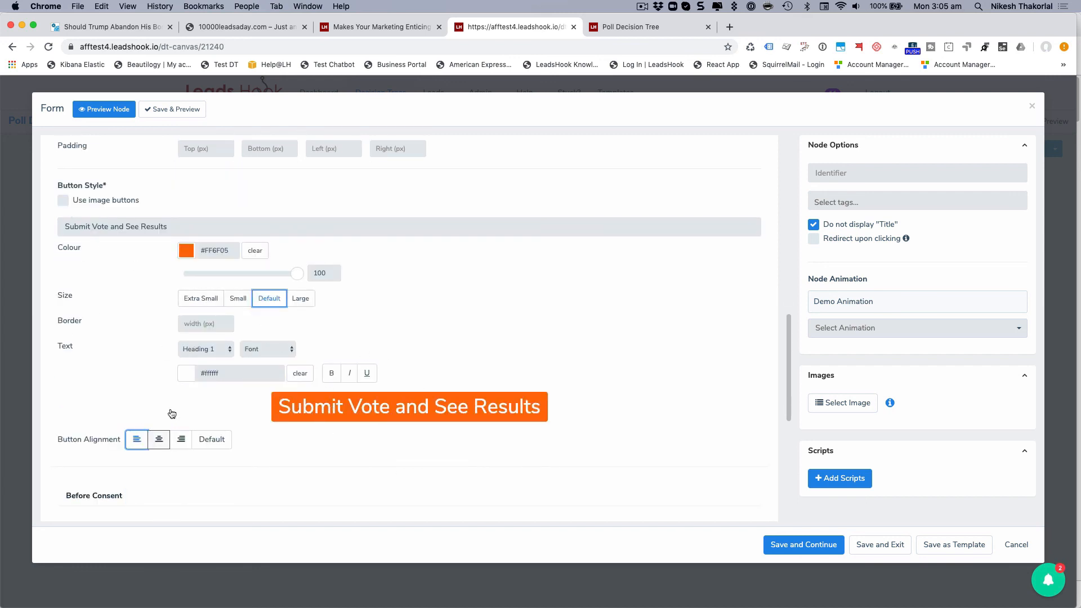
{"action": "scroll", "coordinate": [158, 365], "scroll_direction": "down", "scroll_amount": 1}
{"action": "scroll", "coordinate": [159, 365], "scroll_direction": "down", "scroll_amount": 1}
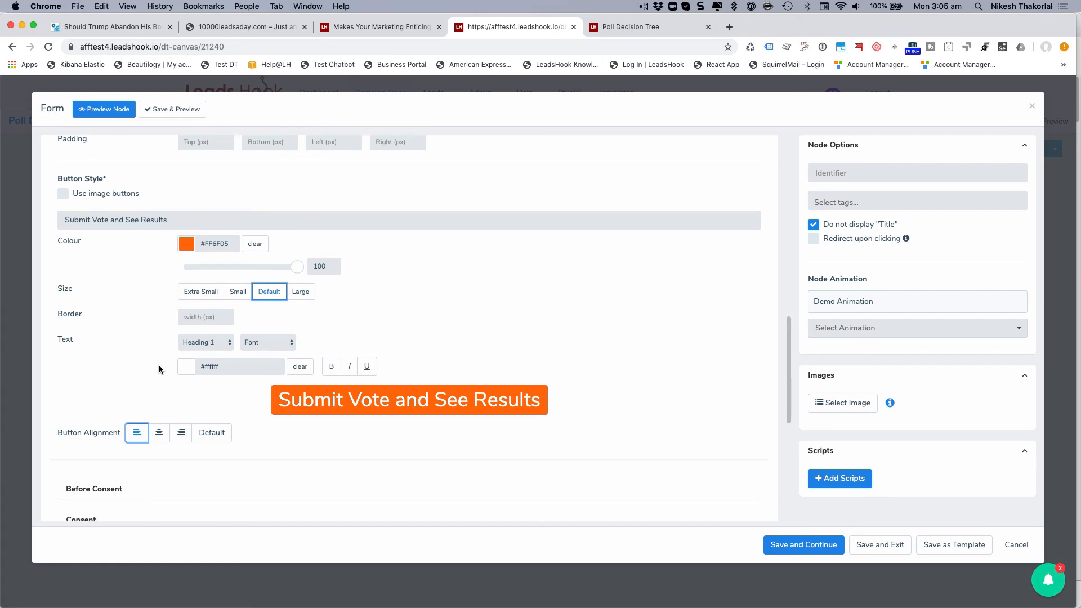
{"action": "left_click", "coordinate": [63, 192]}
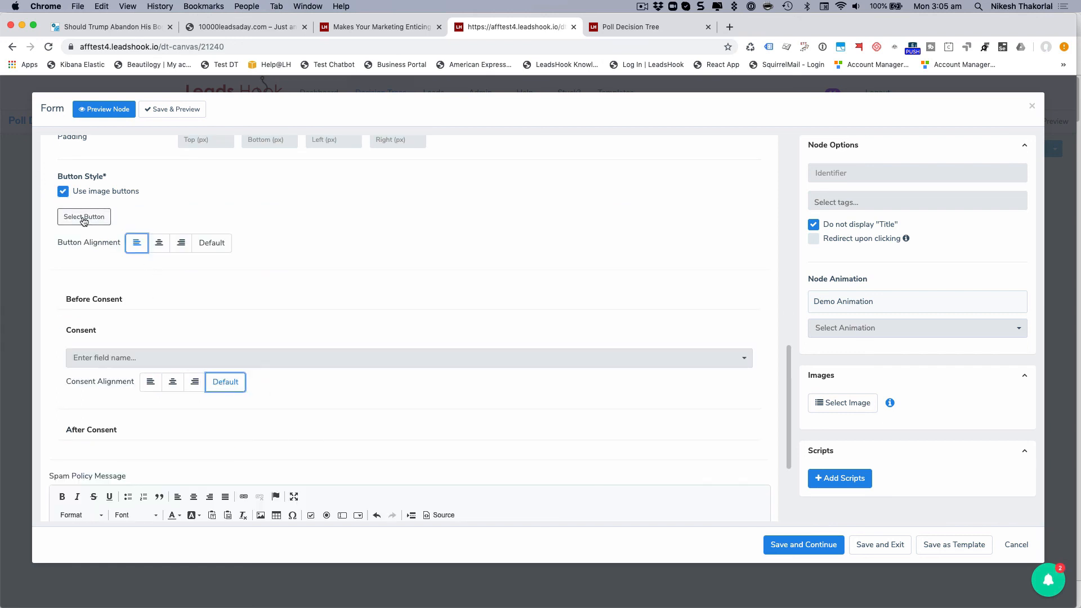
{"action": "left_click", "coordinate": [63, 192]}
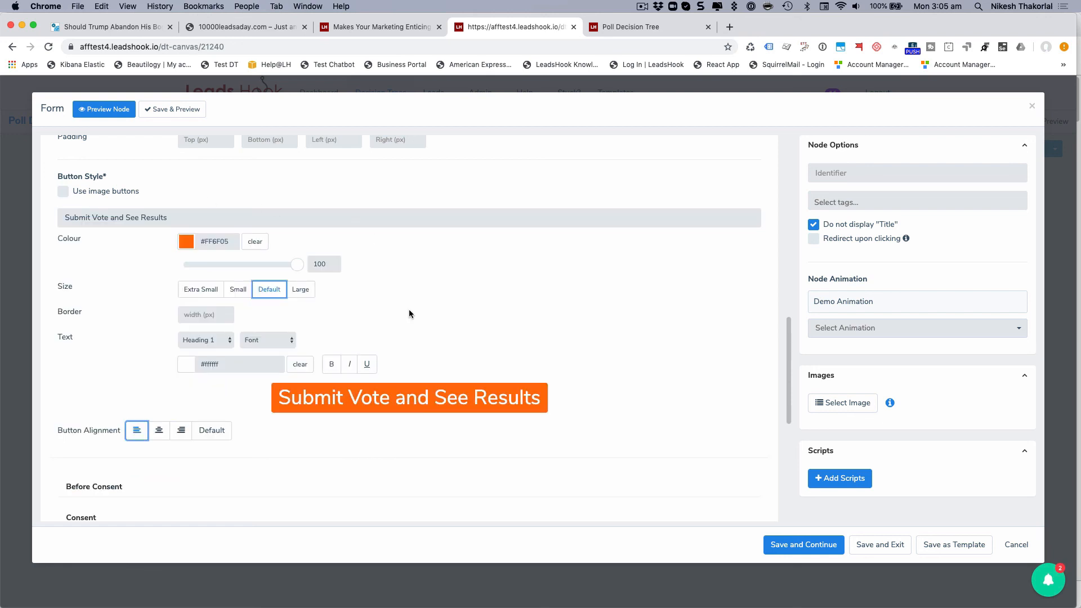
Look over the form's button alignment, consent and spam policy settings, and close the Trump Replica form discarding any changes
{"action": "scroll", "coordinate": [322, 388], "scroll_direction": "down", "scroll_amount": 1}
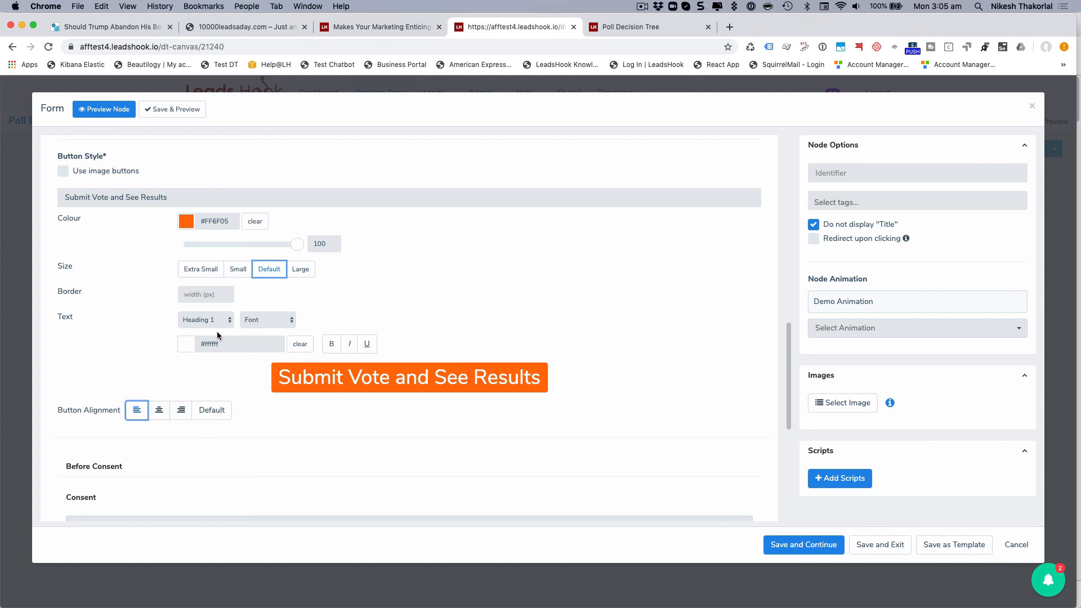
{"action": "scroll", "coordinate": [361, 306], "scroll_direction": "down", "scroll_amount": 1}
{"action": "scroll", "coordinate": [269, 310], "scroll_direction": "down", "scroll_amount": 10}
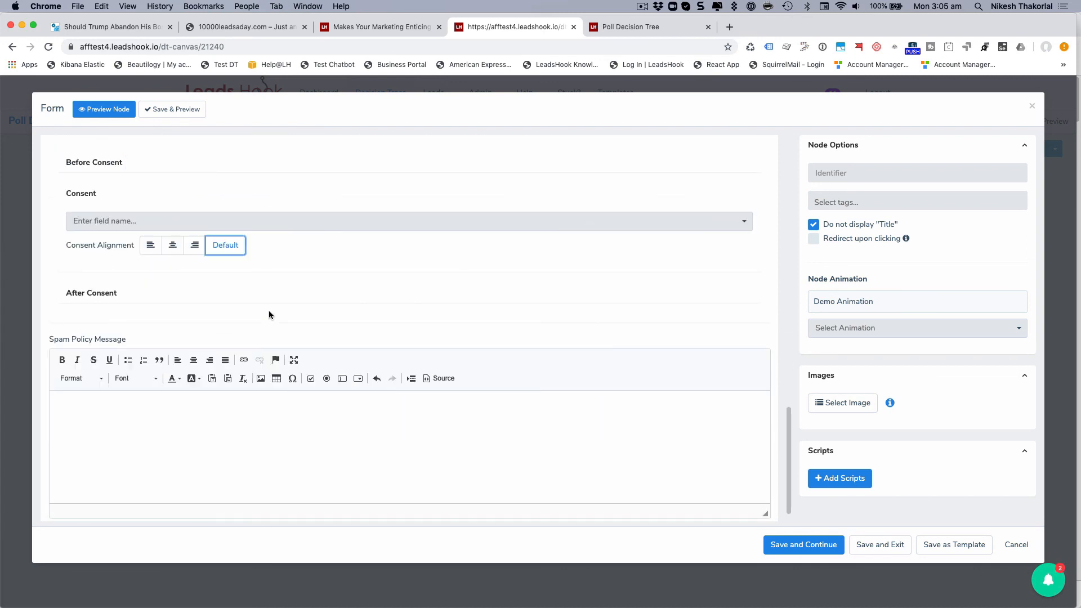
{"action": "scroll", "coordinate": [268, 315], "scroll_direction": "up", "scroll_amount": 3}
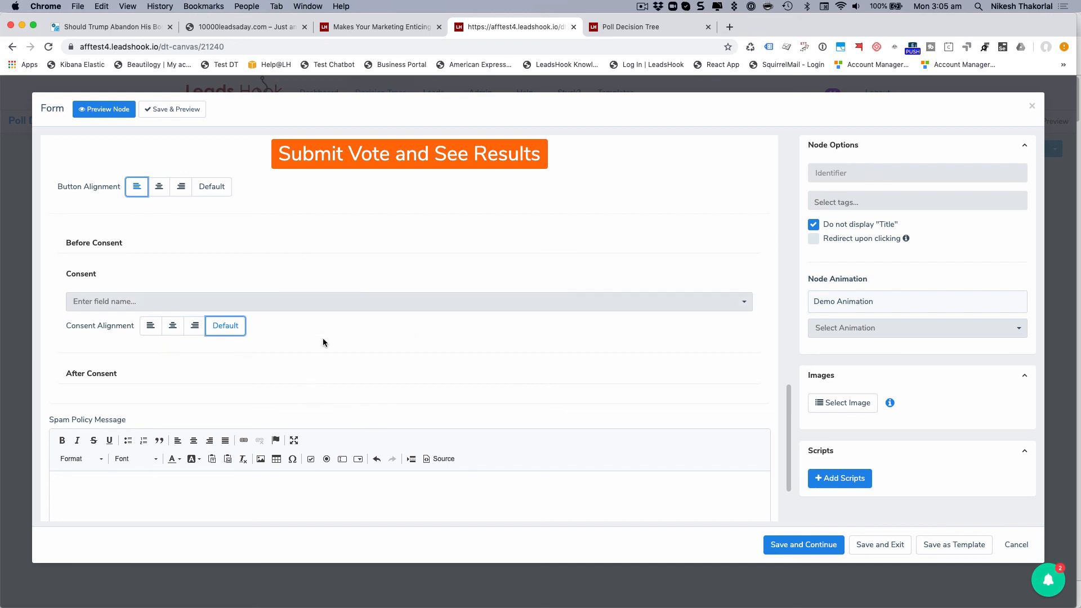
{"action": "scroll", "coordinate": [339, 409], "scroll_direction": "down", "scroll_amount": 3}
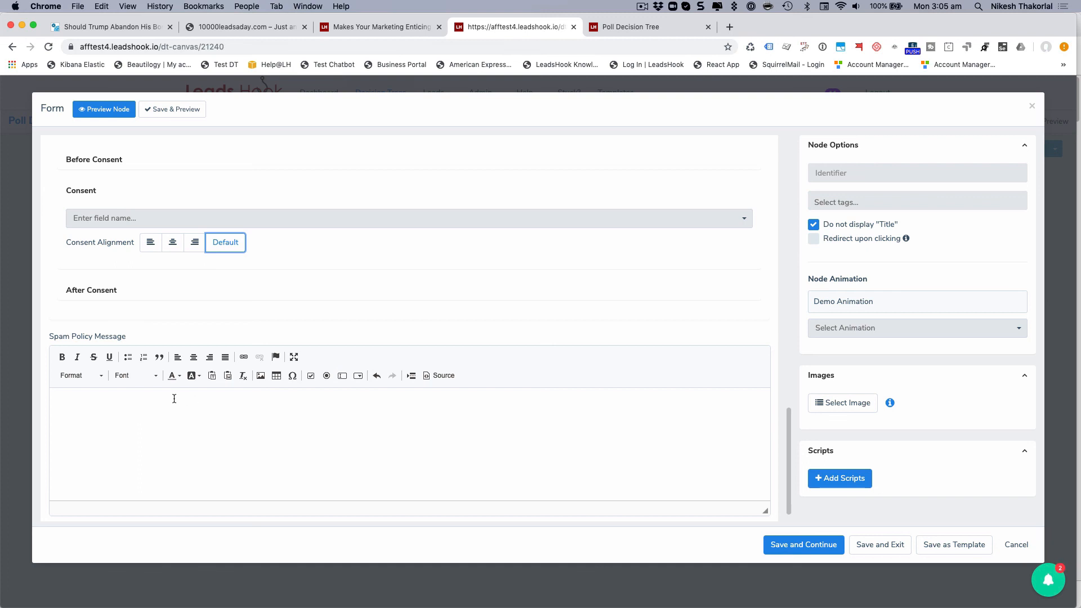
{"action": "scroll", "coordinate": [362, 433], "scroll_direction": "up", "scroll_amount": 6}
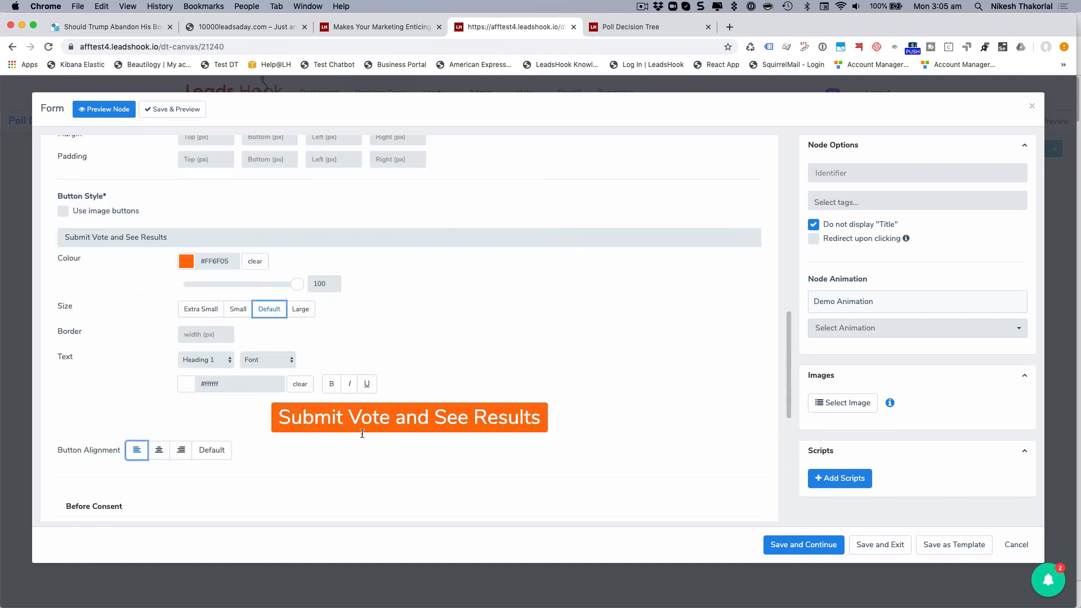
{"action": "scroll", "coordinate": [362, 433], "scroll_direction": "up", "scroll_amount": 10}
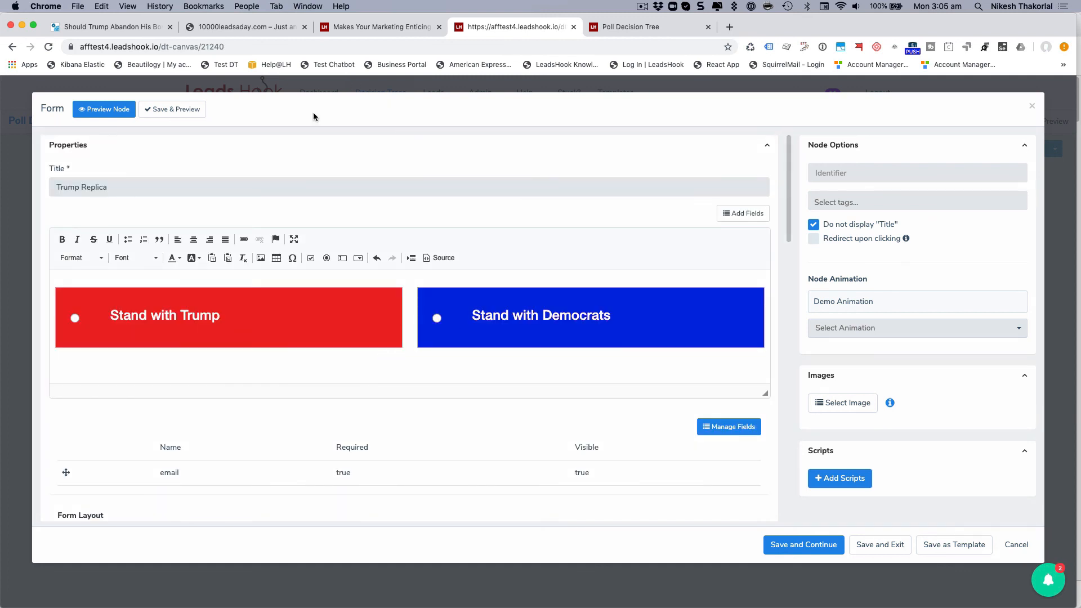
{"action": "left_click", "coordinate": [1006, 554]}
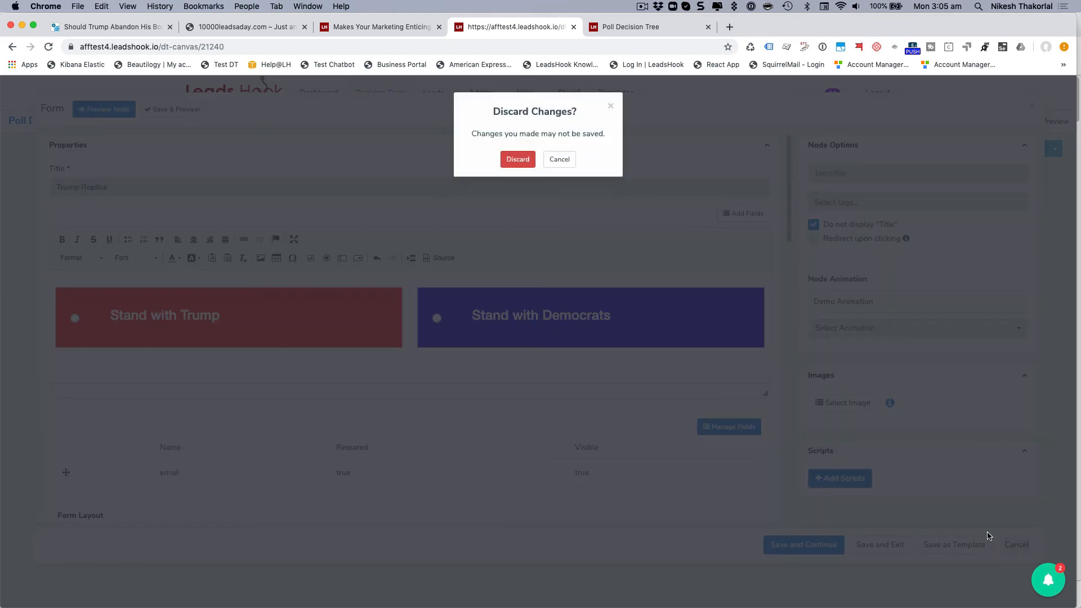
{"action": "left_click", "coordinate": [516, 157]}
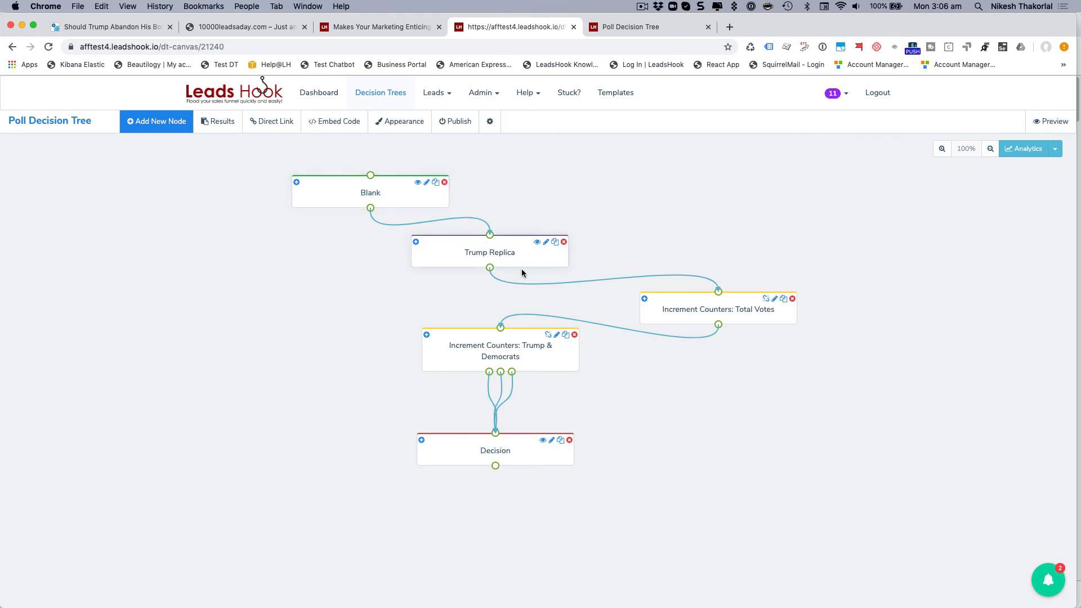
Delete the Blank question node above the Trump Replica node from the decision tree
{"action": "left_click", "coordinate": [444, 182]}
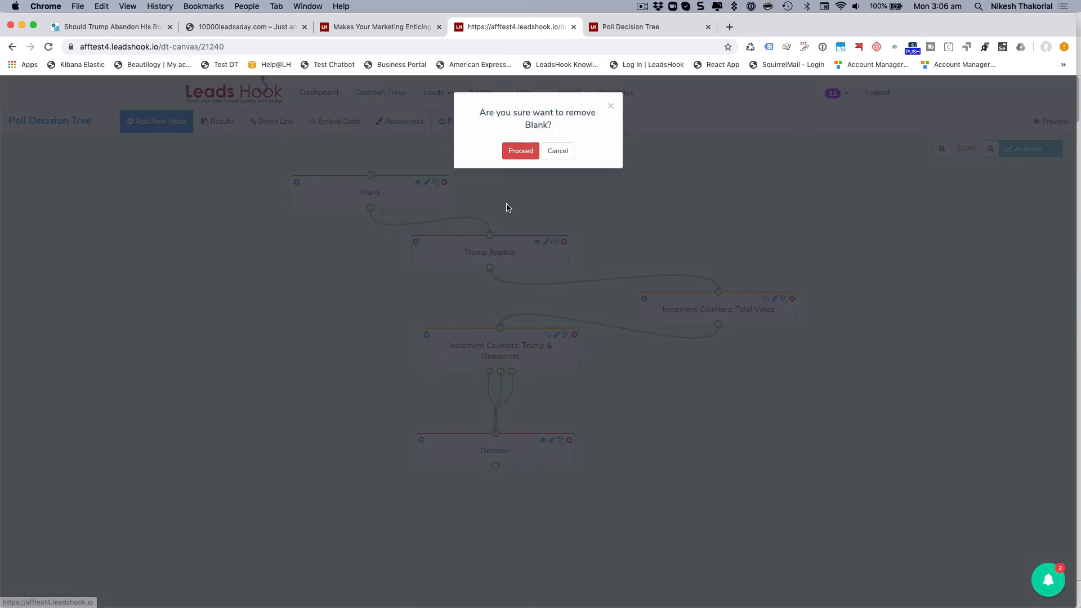
{"action": "left_click", "coordinate": [521, 151]}
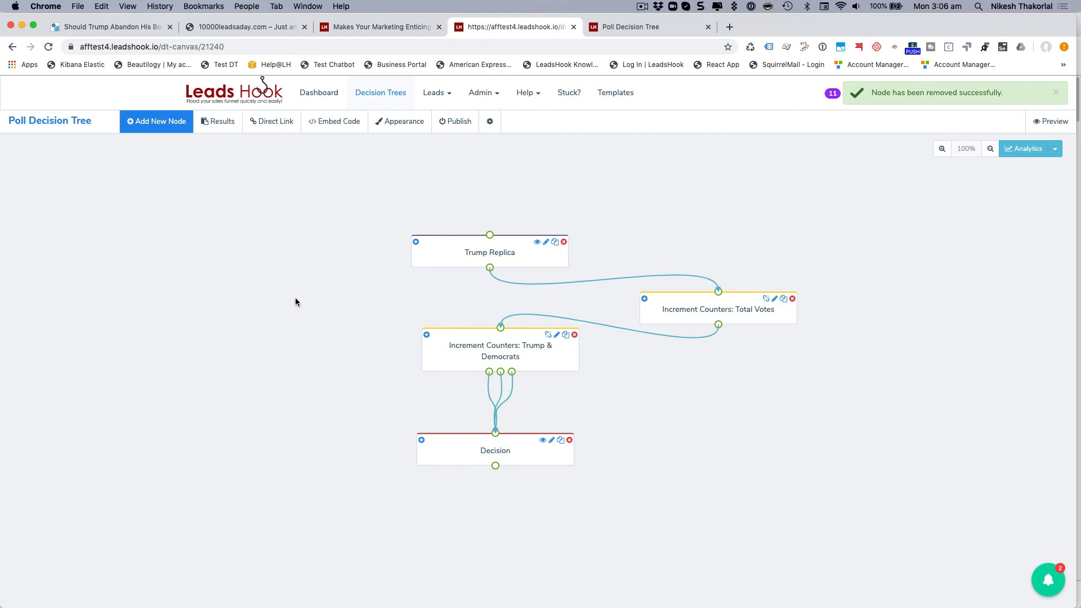
Examine the total, Democrats and Trump vote count fields in the Decision results page, and close it without saving
{"action": "left_click", "coordinate": [495, 451]}
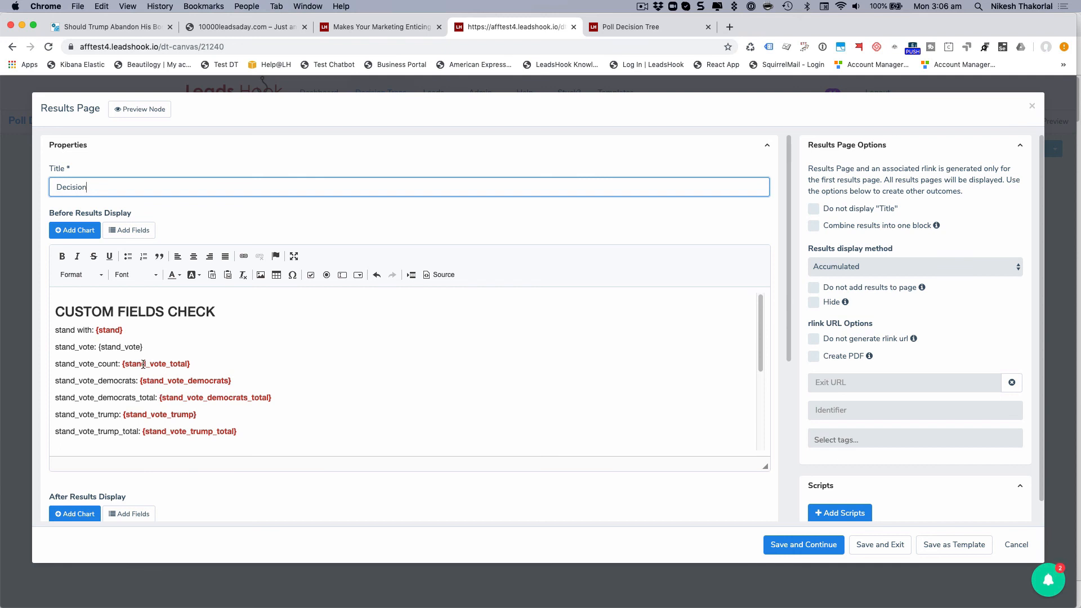
{"action": "left_click_drag", "start_coordinate": [194, 365], "coordinate": [122, 366]}
{"action": "left_click_drag", "start_coordinate": [273, 398], "coordinate": [158, 400]}
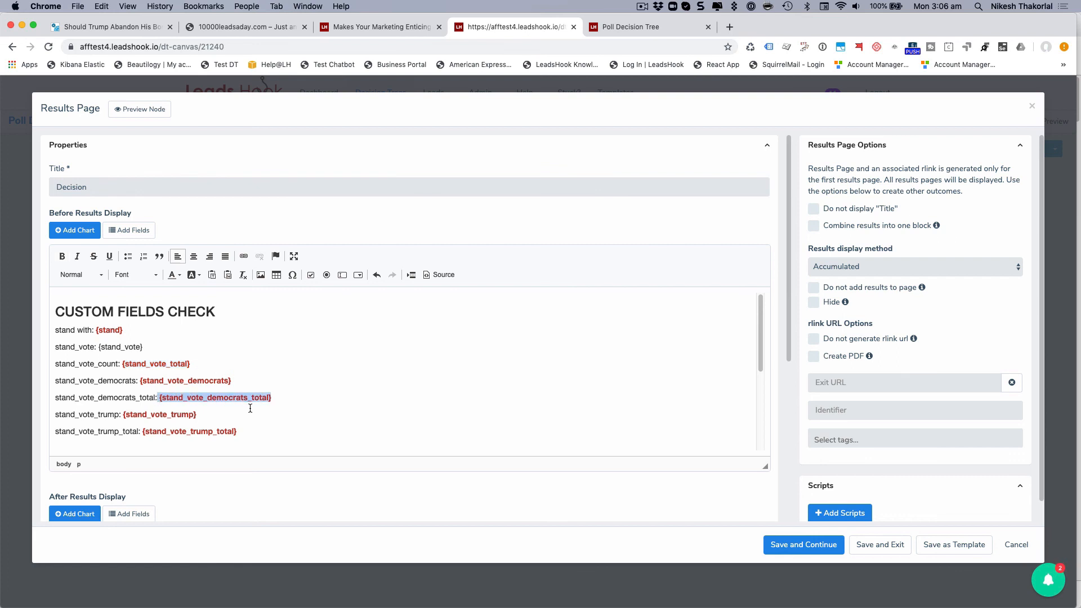
{"action": "left_click_drag", "start_coordinate": [247, 433], "coordinate": [151, 436]}
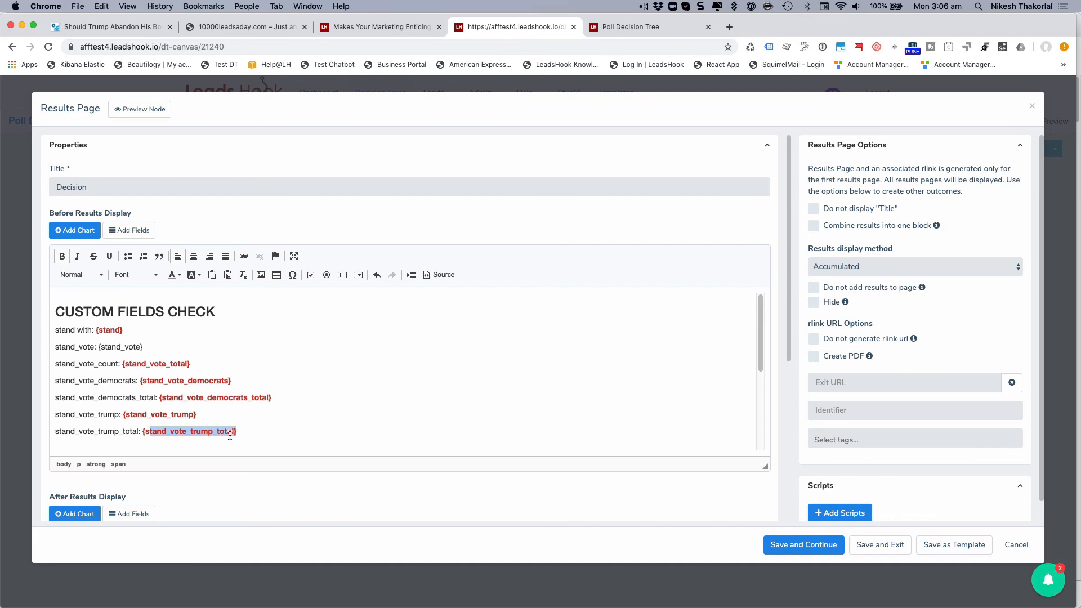
{"action": "left_click", "coordinate": [288, 433]}
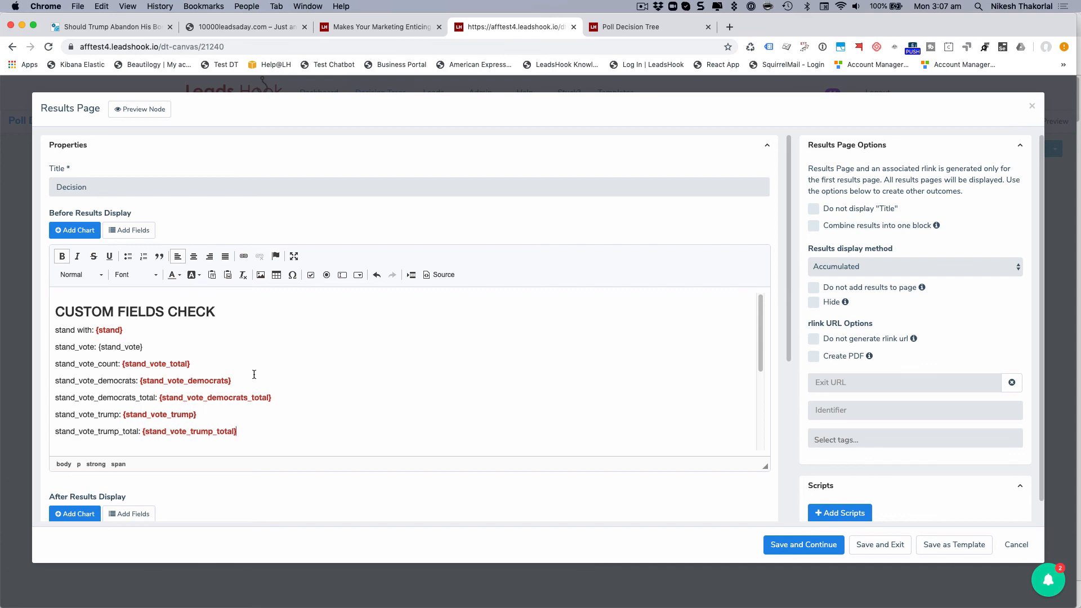
{"action": "left_click", "coordinate": [1016, 546]}
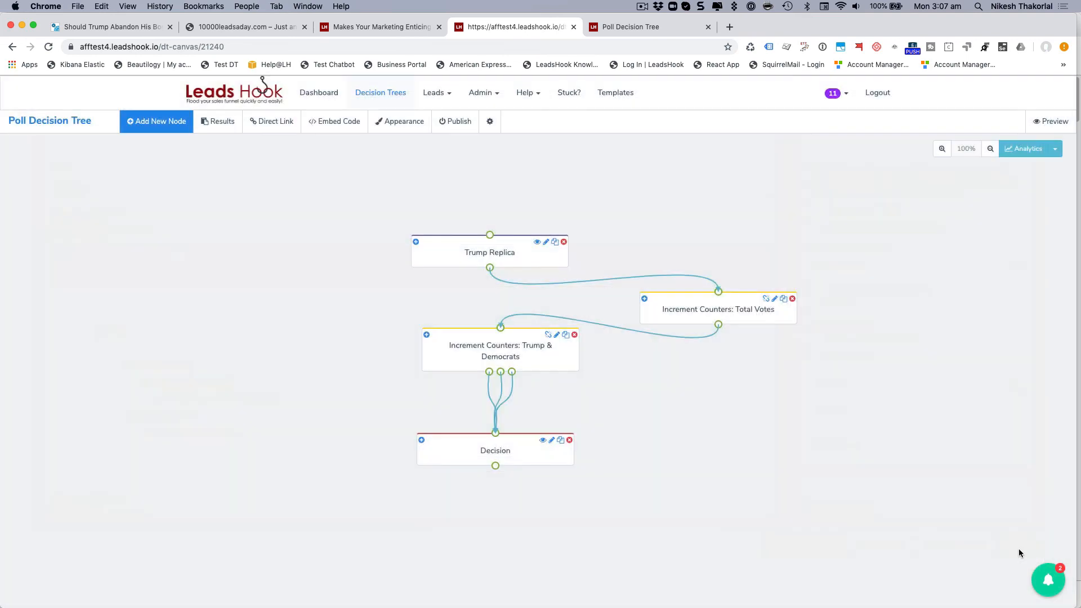